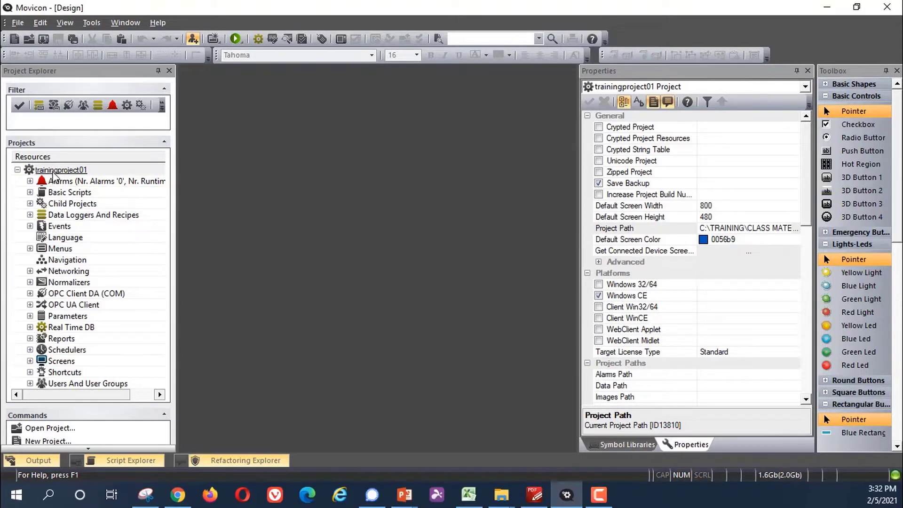
Step: Widen the Properties pane and open trainingproject01's Project Path folder in File Explorer
click(56, 172)
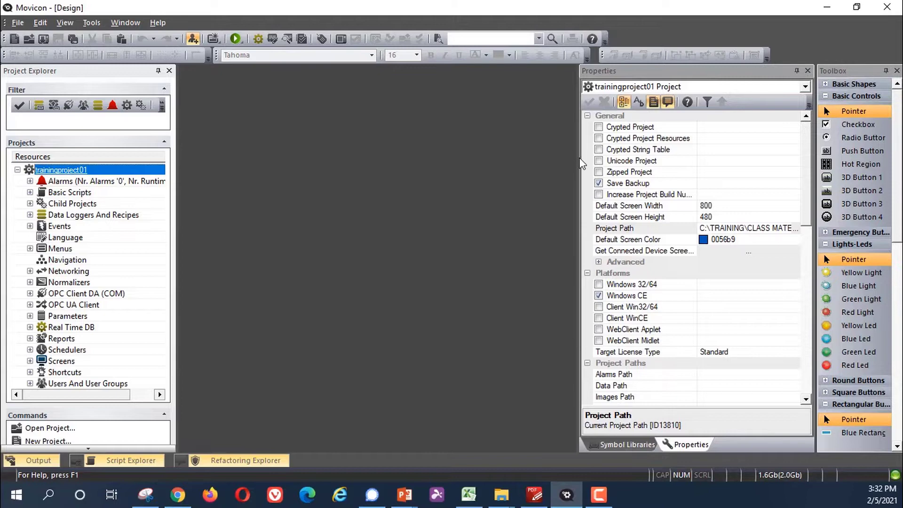
drag(582, 163, 505, 142)
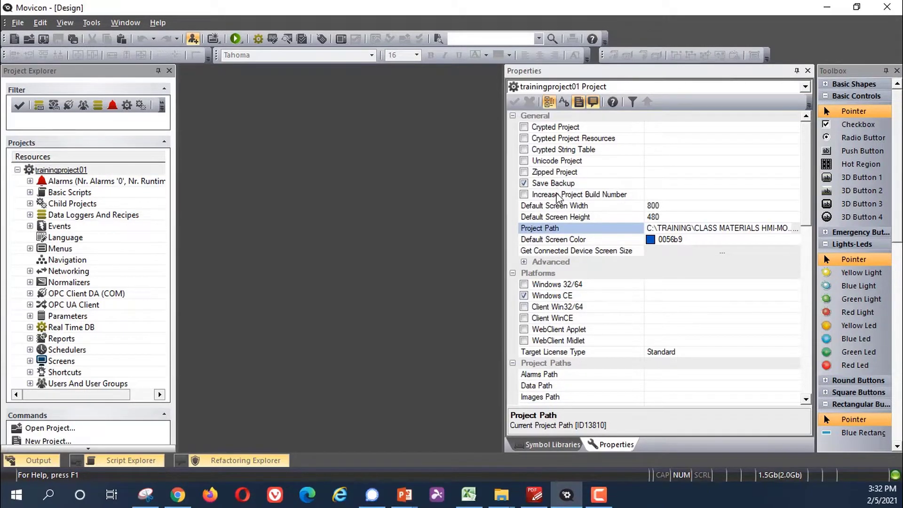
click(552, 229)
click(598, 218)
click(607, 230)
click(806, 228)
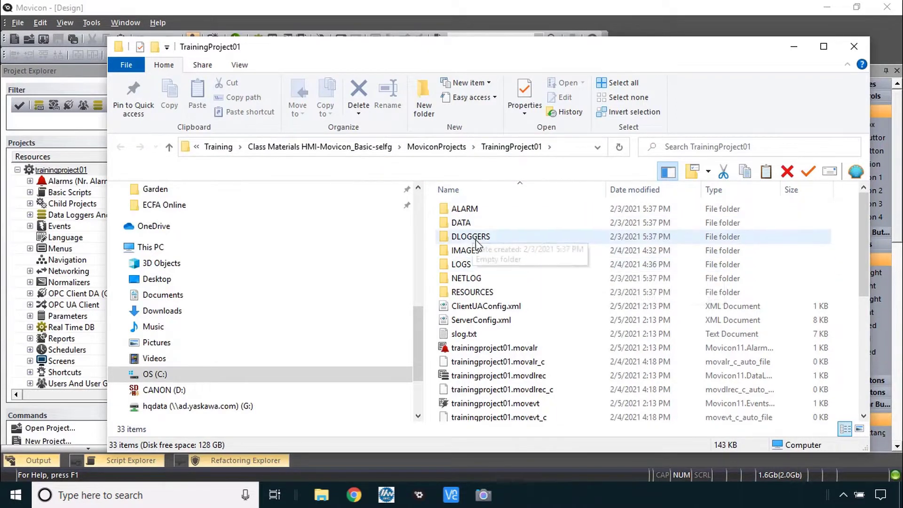
Step: Select the trainingproject01.movprj project file and widen the Type column to read full file types
scroll(513, 250, down, 1)
scroll(492, 235, up, 1)
scroll(508, 237, down, 6)
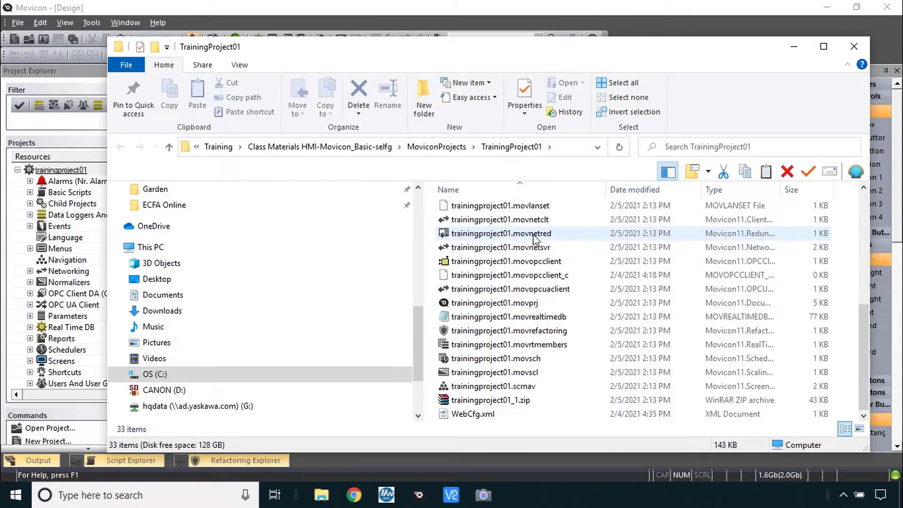
click(444, 304)
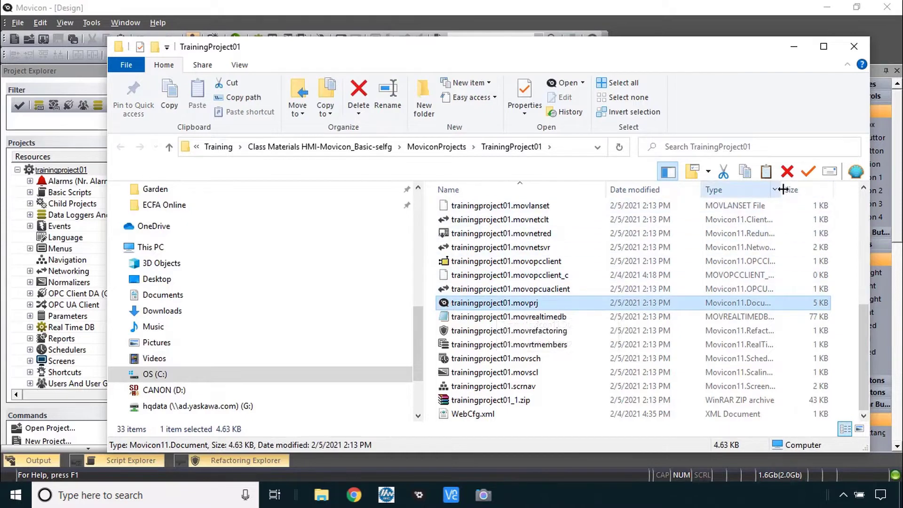
drag(784, 189, 820, 191)
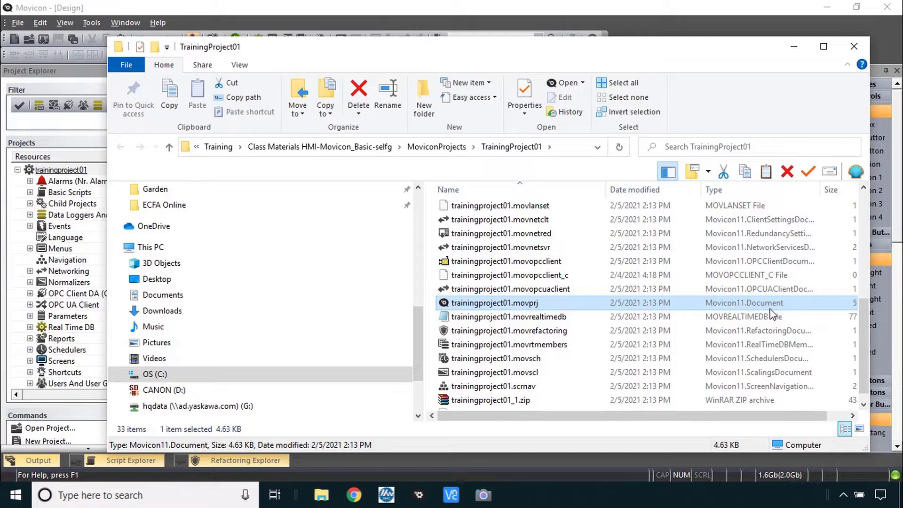
Step: Select the trainingproject01_1.zip backup archive and widen the navigation pane
click(483, 400)
drag(422, 339, 325, 339)
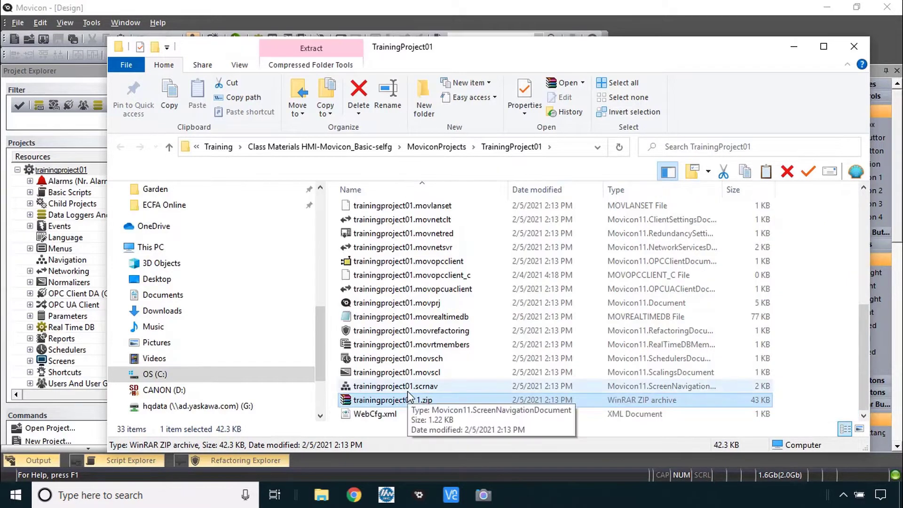
scroll(404, 282, up, 5)
scroll(404, 282, down, 5)
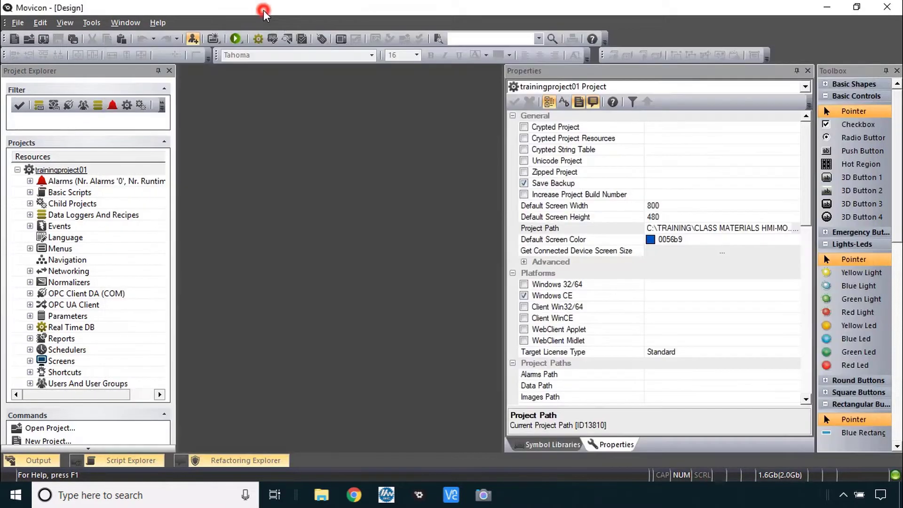
click(263, 10)
click(579, 173)
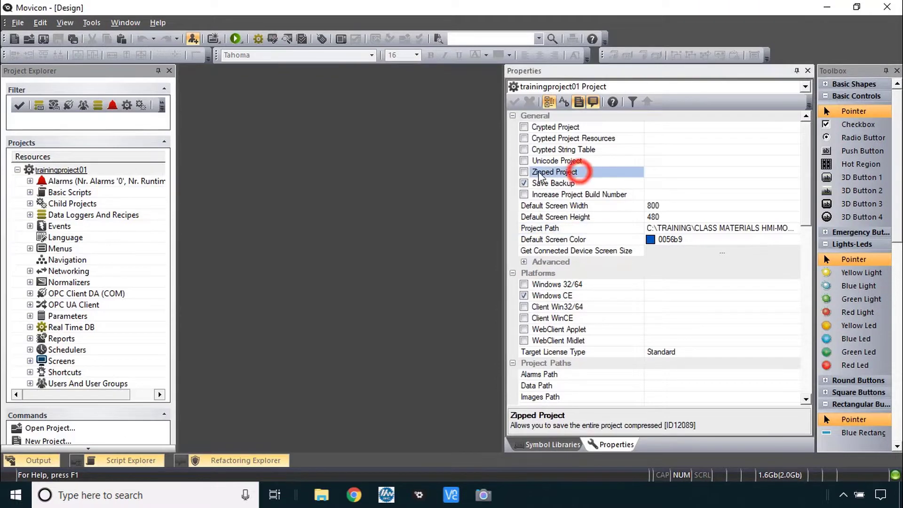
click(565, 184)
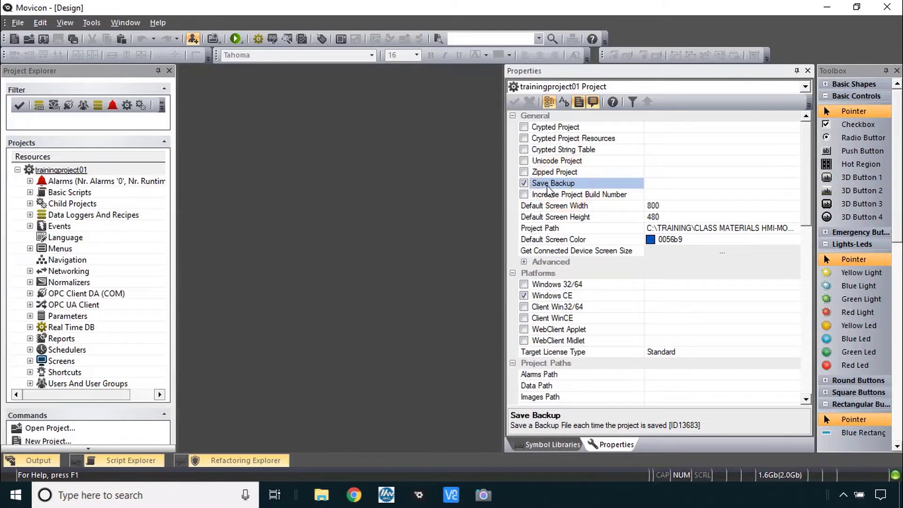
click(549, 172)
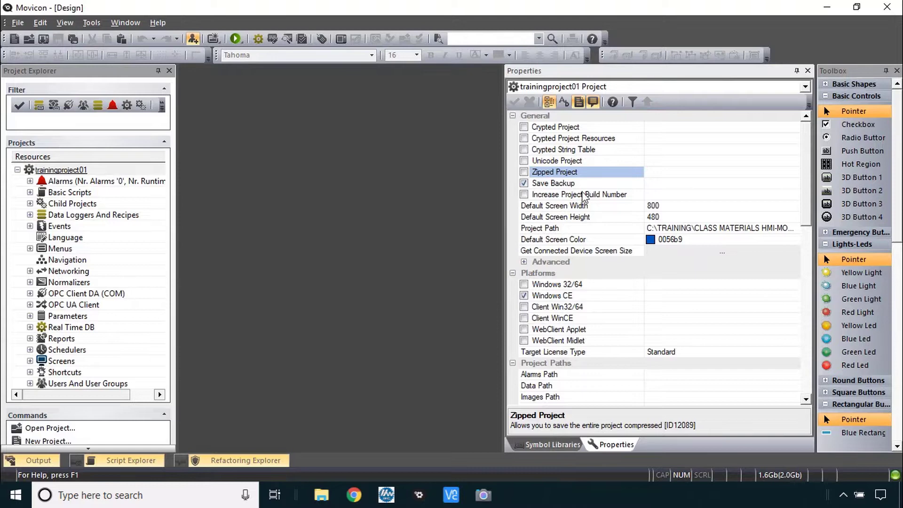
double_click(581, 228)
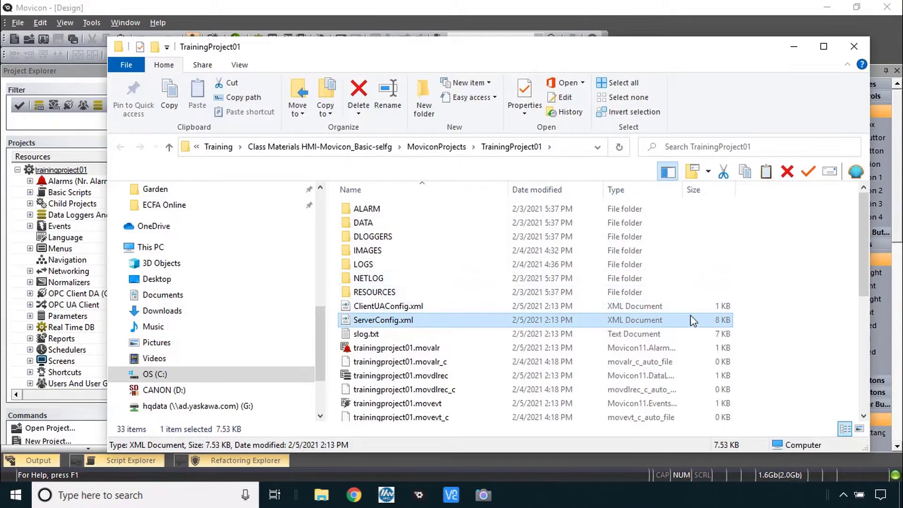
click(696, 306)
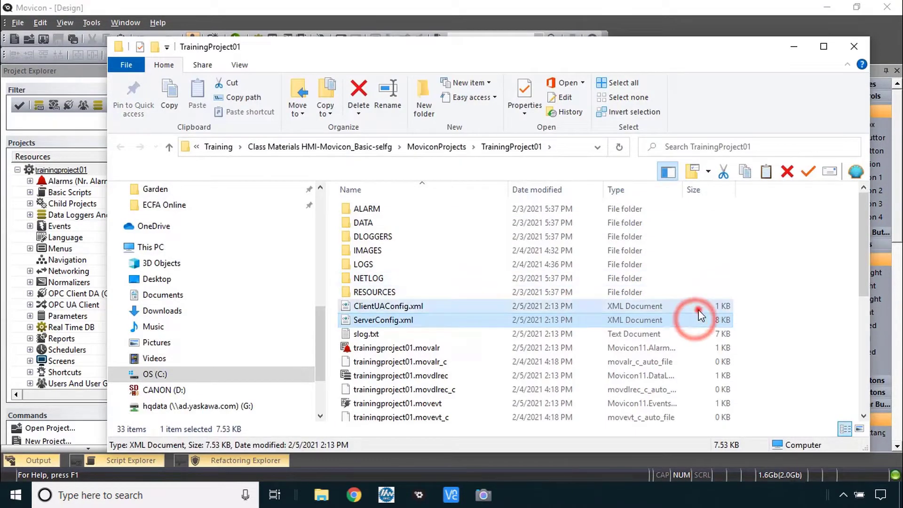
click(702, 376)
scroll(702, 379, down, 4)
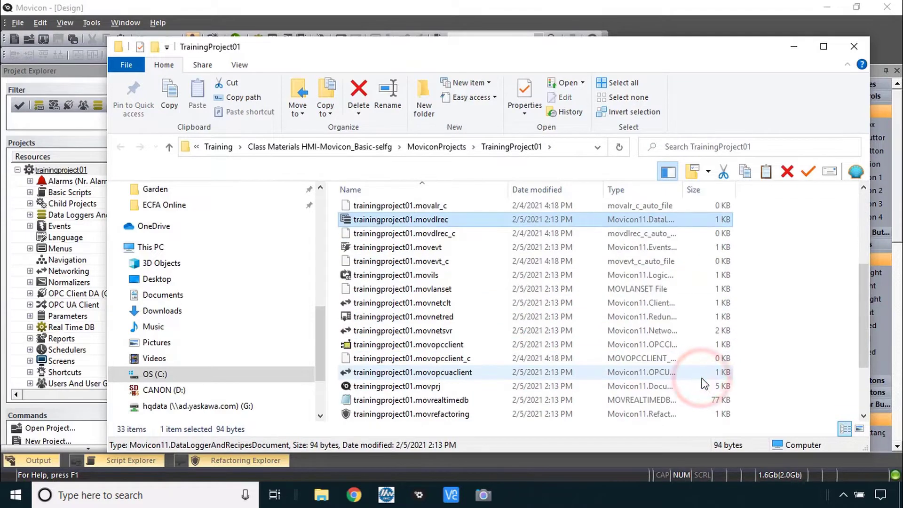
click(702, 403)
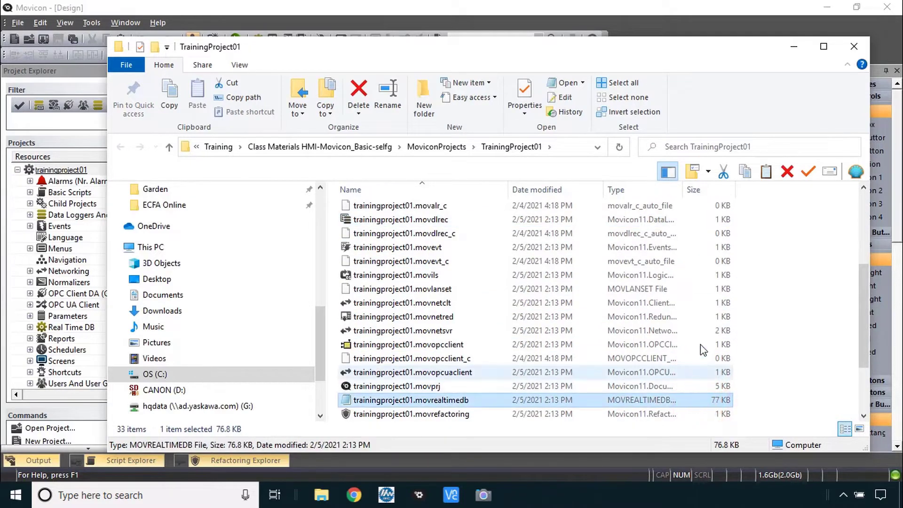
click(683, 21)
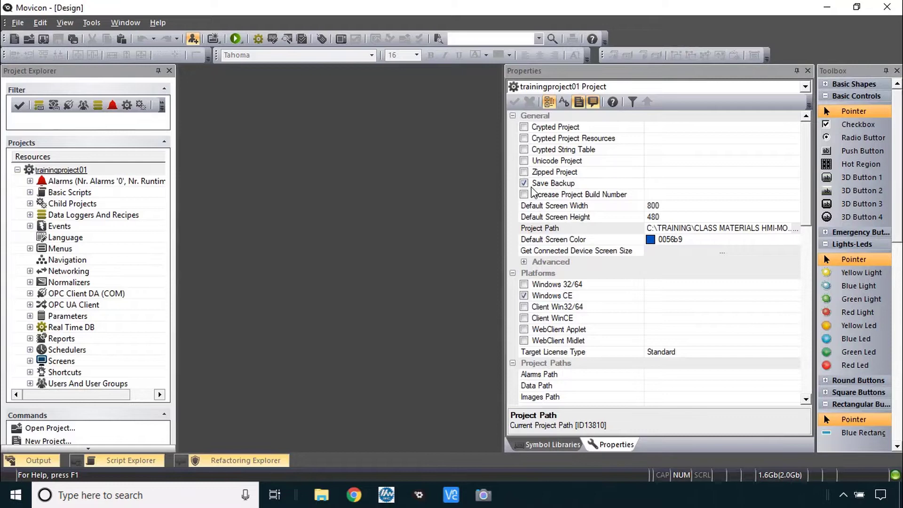
click(569, 185)
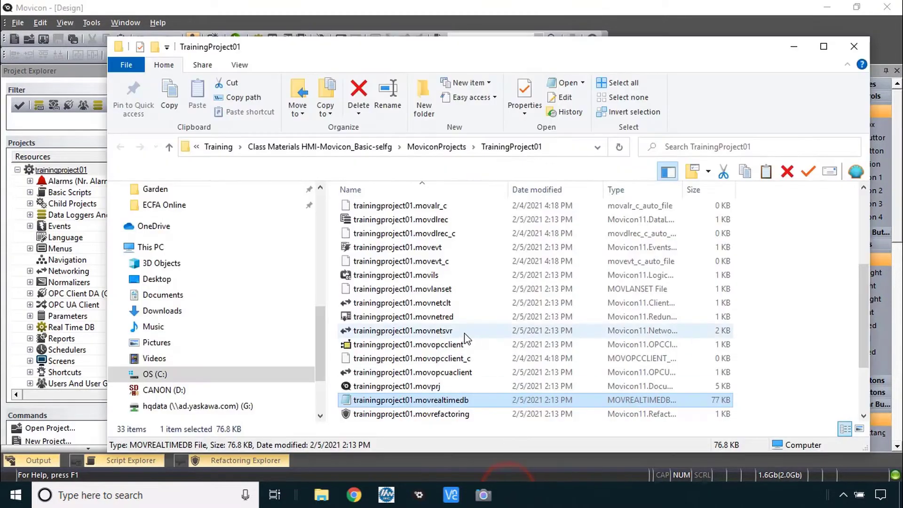
scroll(465, 337, down, 2)
click(400, 400)
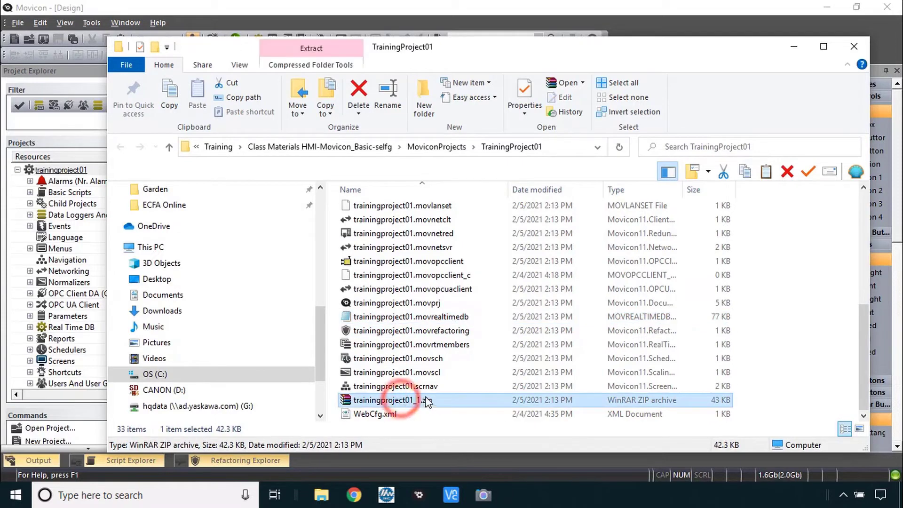
click(357, 10)
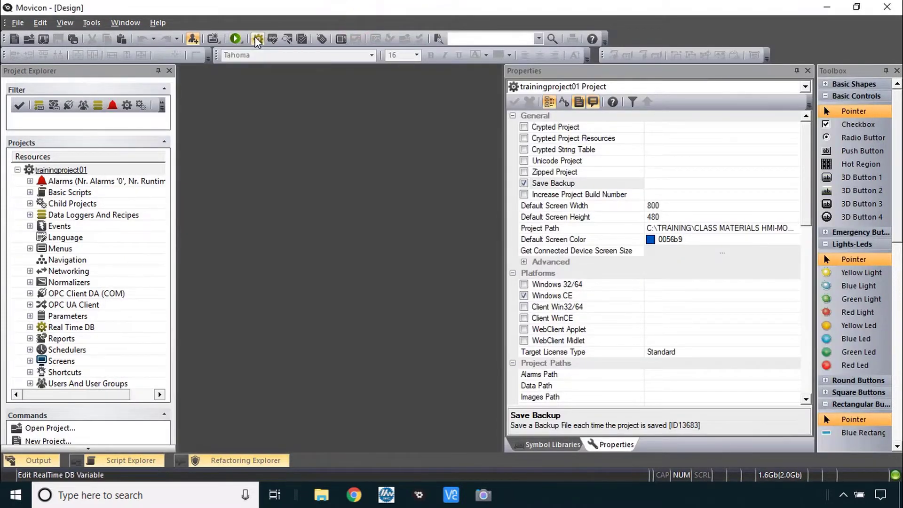
Step: Save all open files, then open the 1_Auto screen from the Screens group
click(17, 22)
click(67, 158)
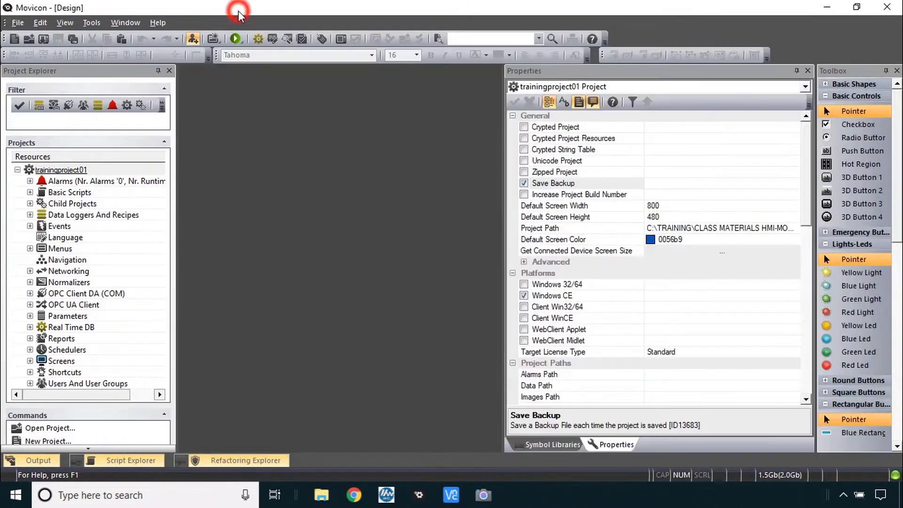
click(56, 361)
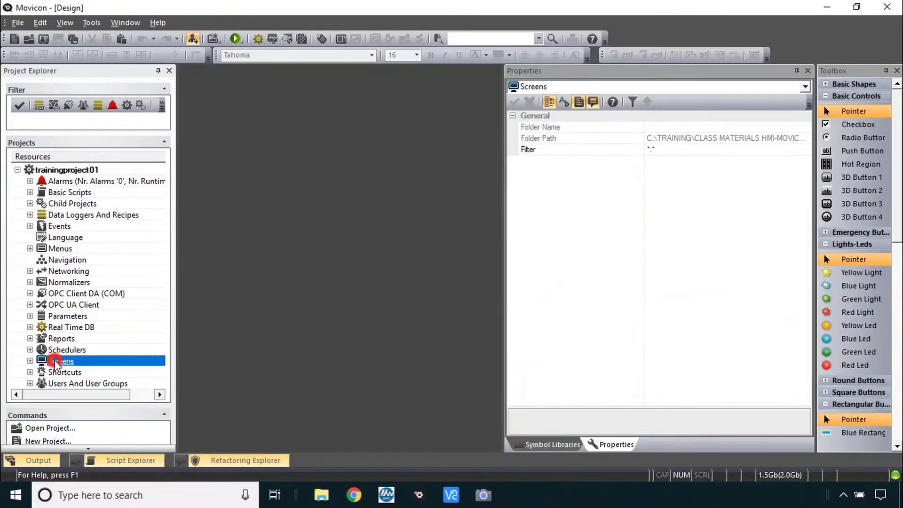
click(30, 361)
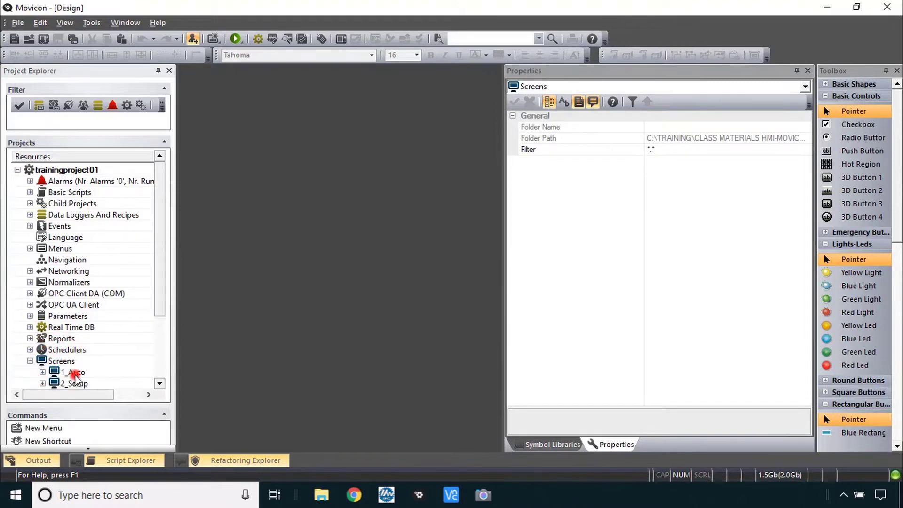
double_click(75, 374)
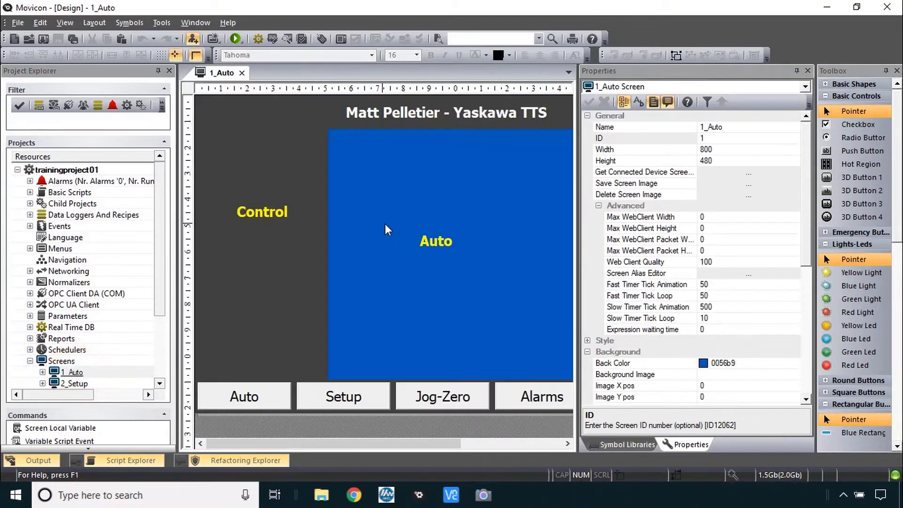
Step: Nudge the Auto rectangle slightly right and save all open documents
click(403, 234)
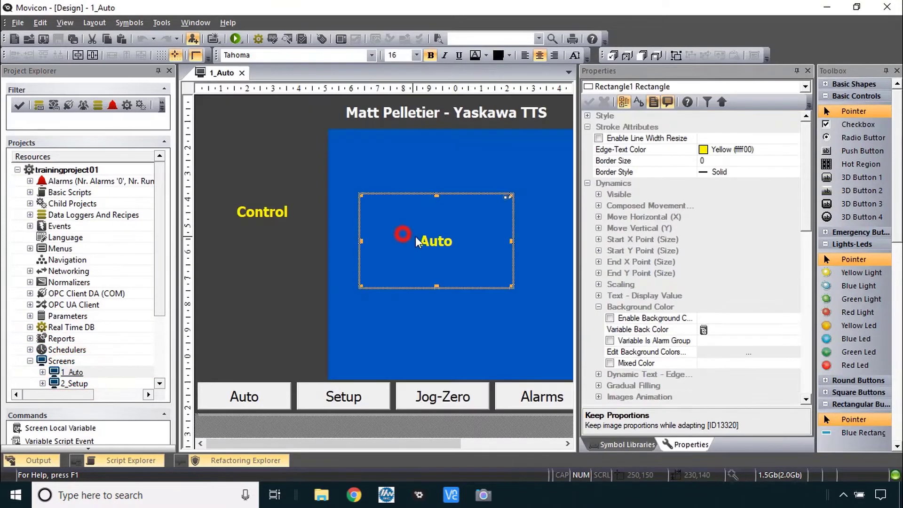
drag(403, 238, 408, 239)
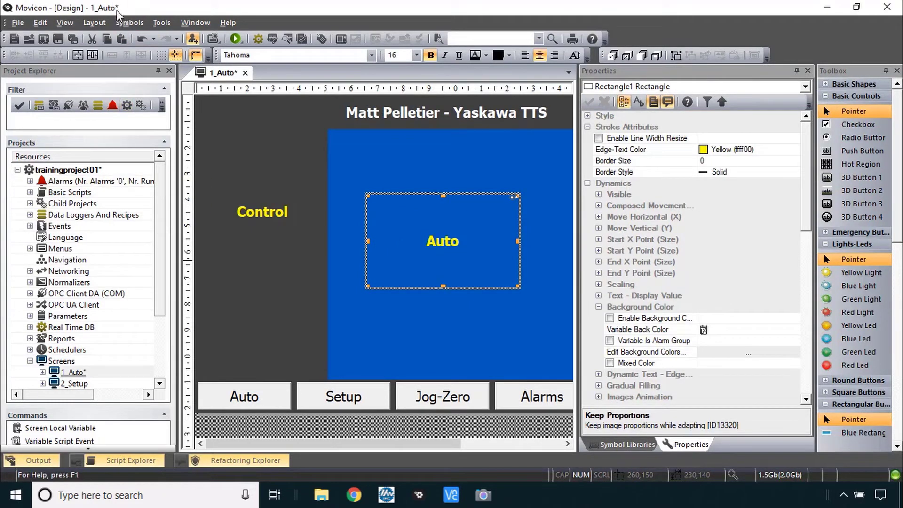
click(18, 23)
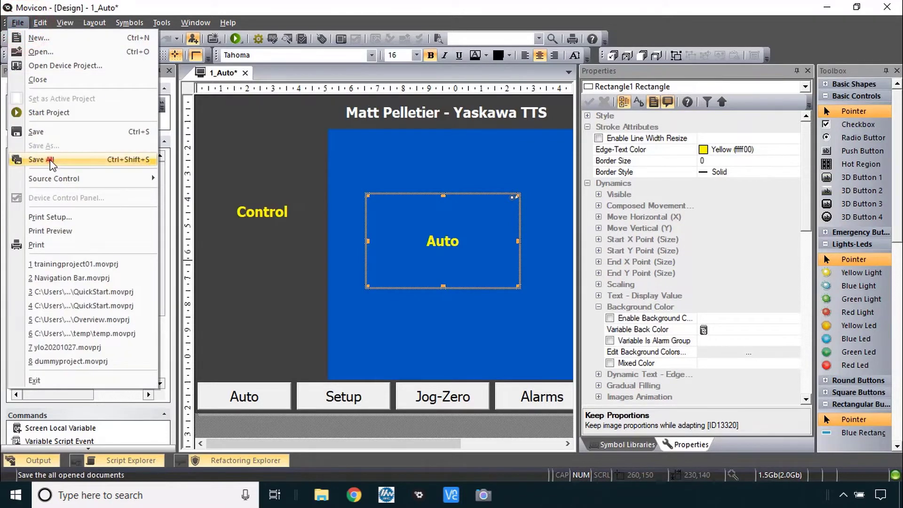
click(36, 131)
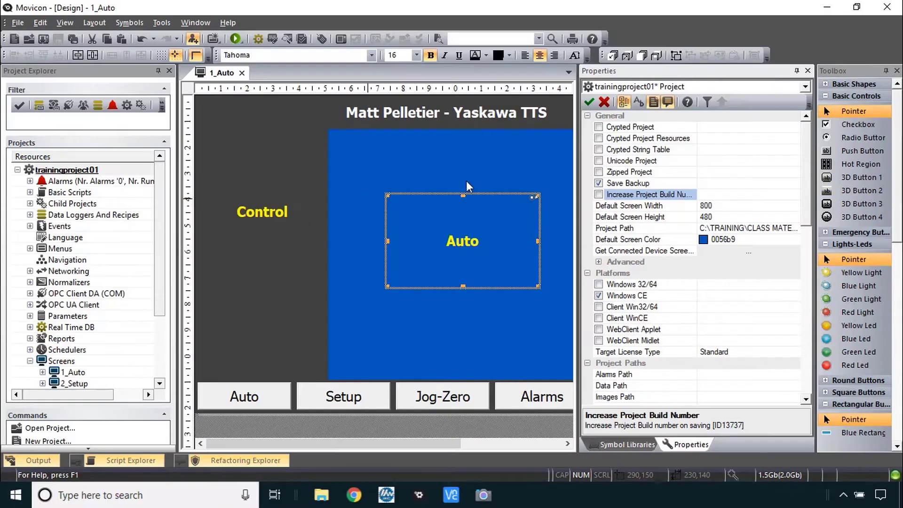
Step: Enable Increase Project Build Number for trainingproject01 and drag the Auto rectangle up-right
click(71, 171)
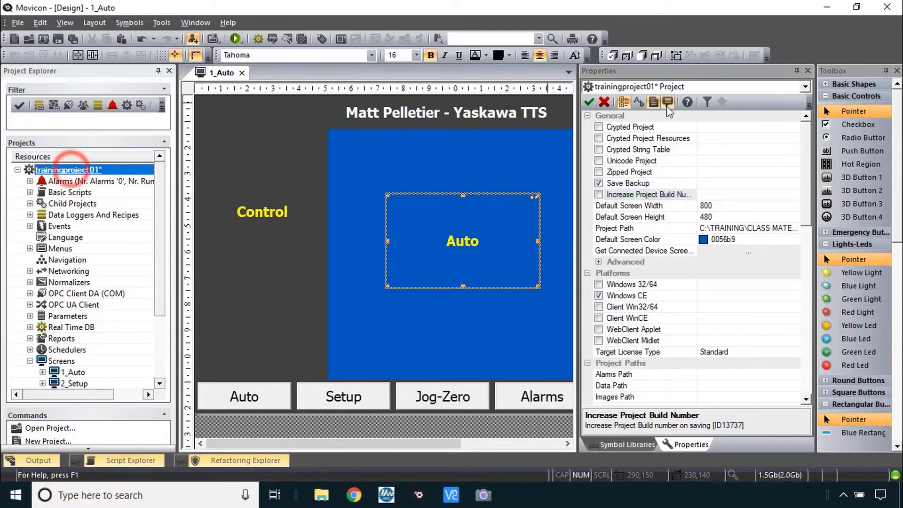
click(601, 194)
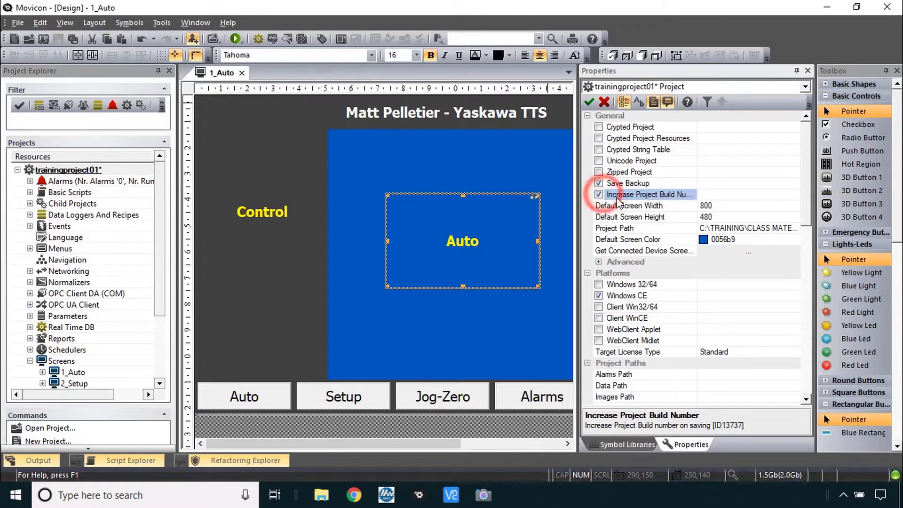
click(589, 103)
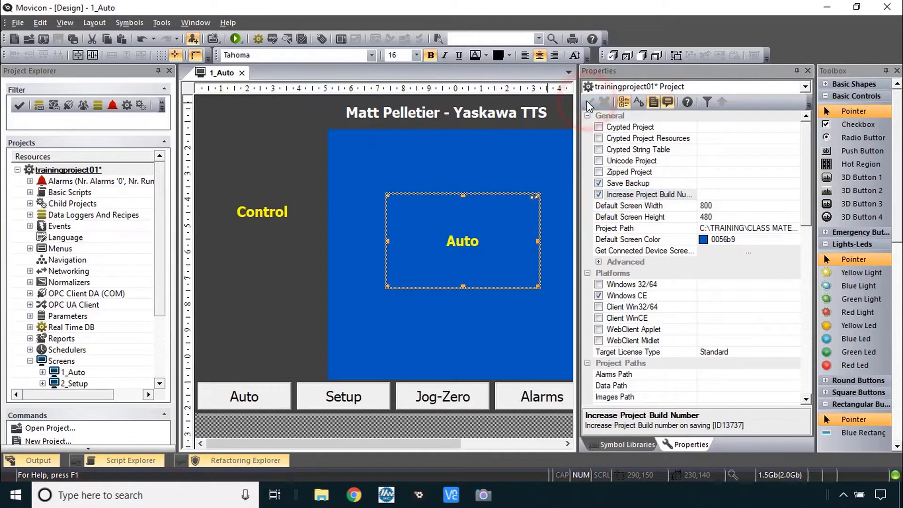
drag(427, 252, 458, 227)
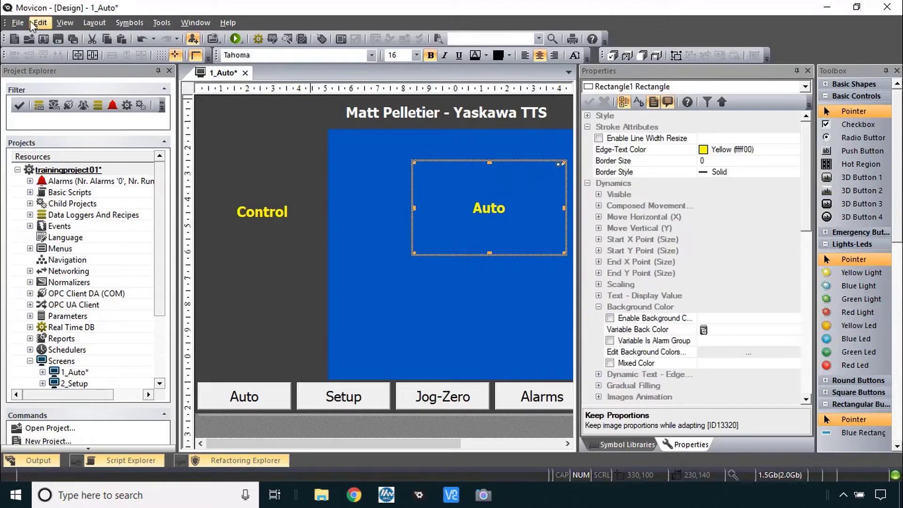
click(18, 23)
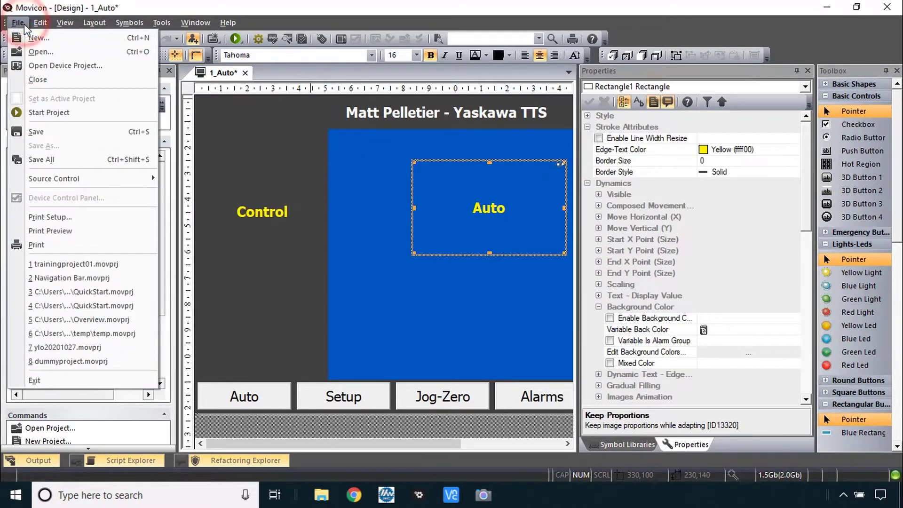
Step: Save all documents and locate the new trainingproject01_2.zip backup in File Explorer
click(55, 159)
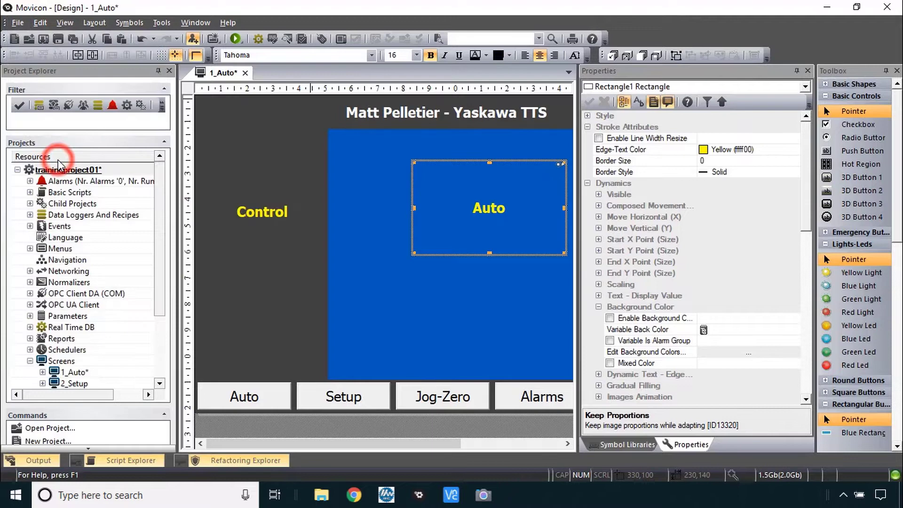
key(alt+Tab)
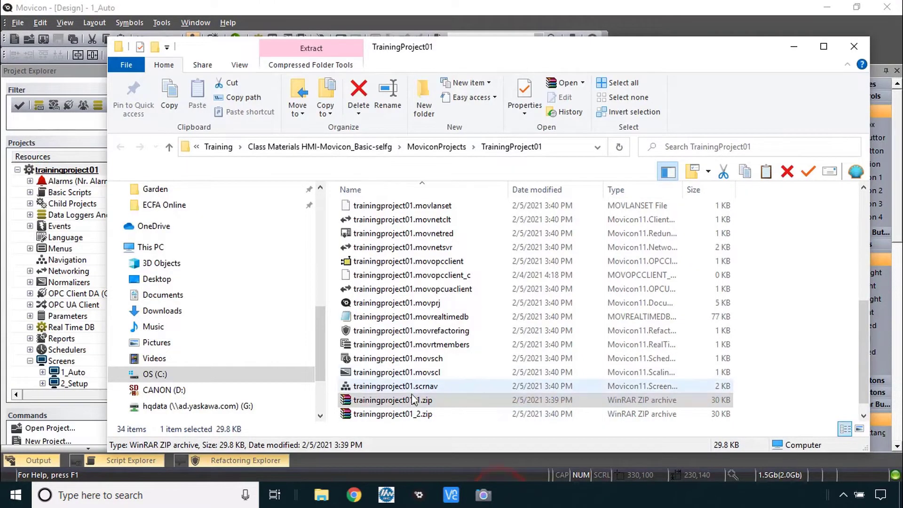
click(387, 425)
click(398, 401)
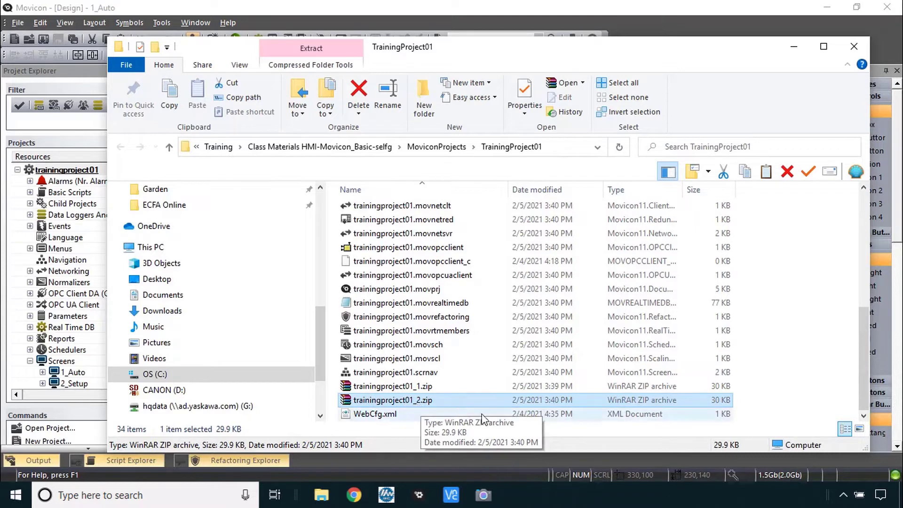
Step: Compare trainingproject01_1.zip with trainingproject01_2.zip, then return to trainingproject01's properties in Movicon
click(419, 388)
click(423, 401)
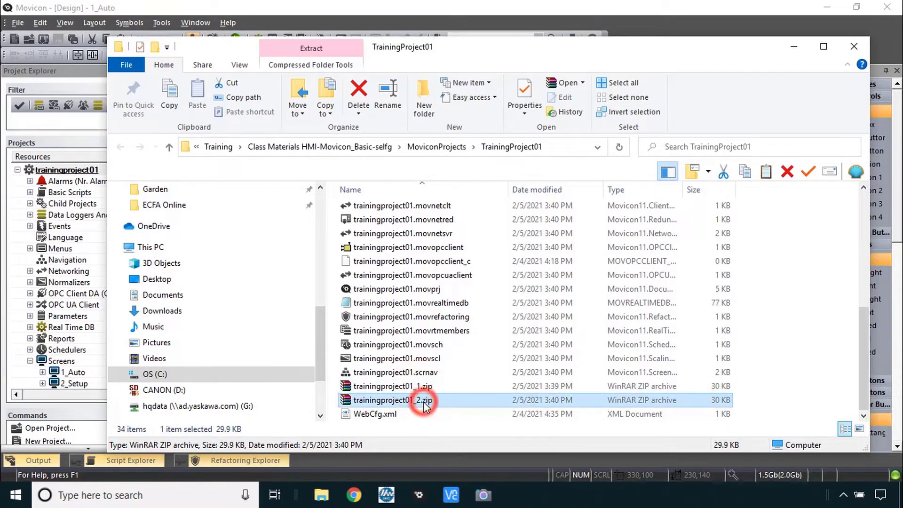
click(388, 389)
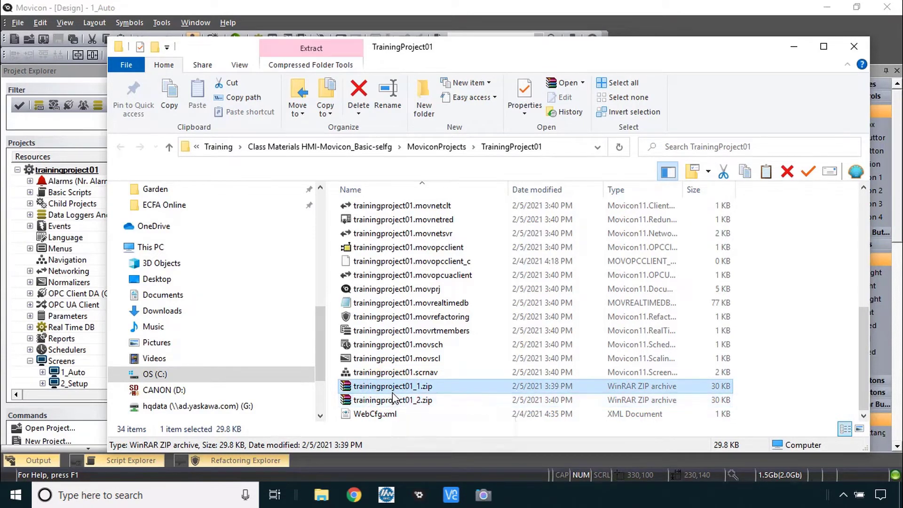
click(66, 170)
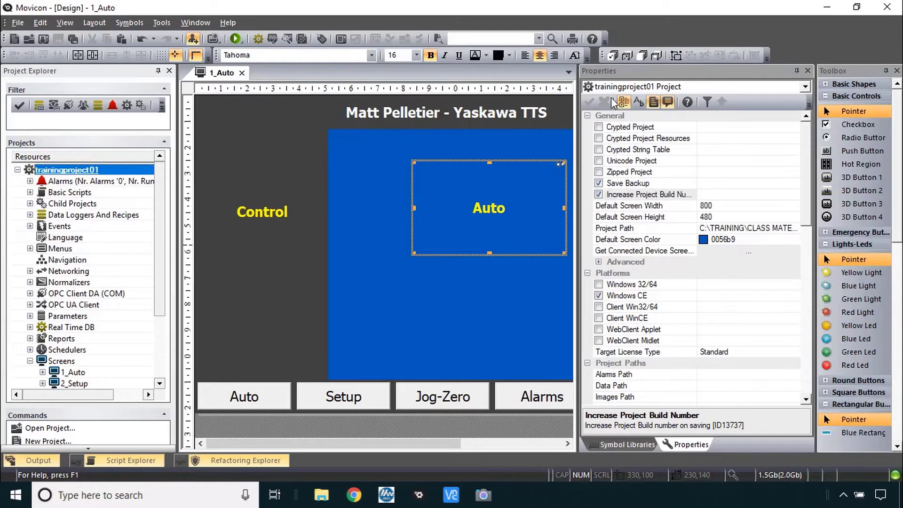
click(629, 195)
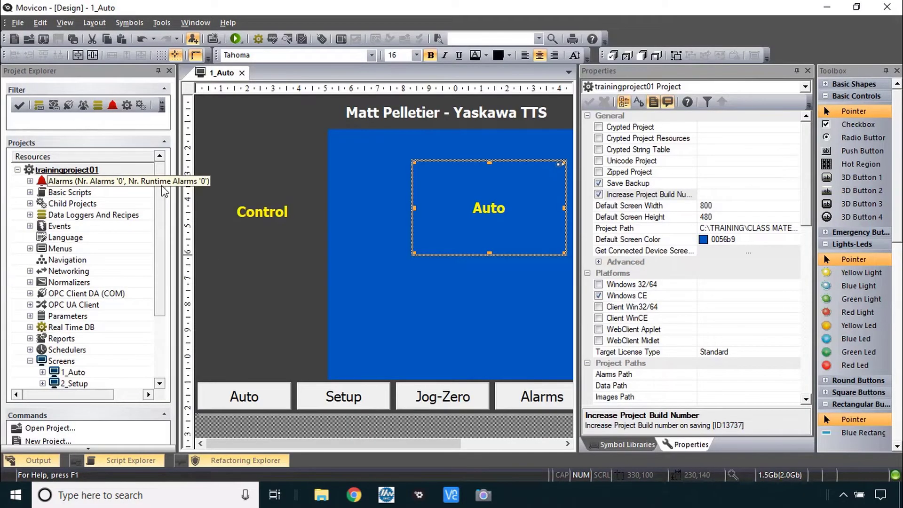
click(17, 22)
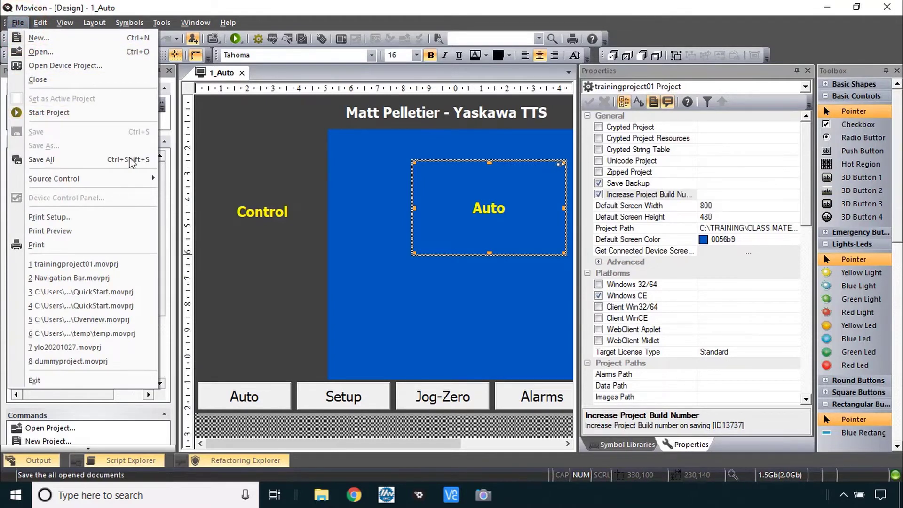
click(261, 181)
click(23, 170)
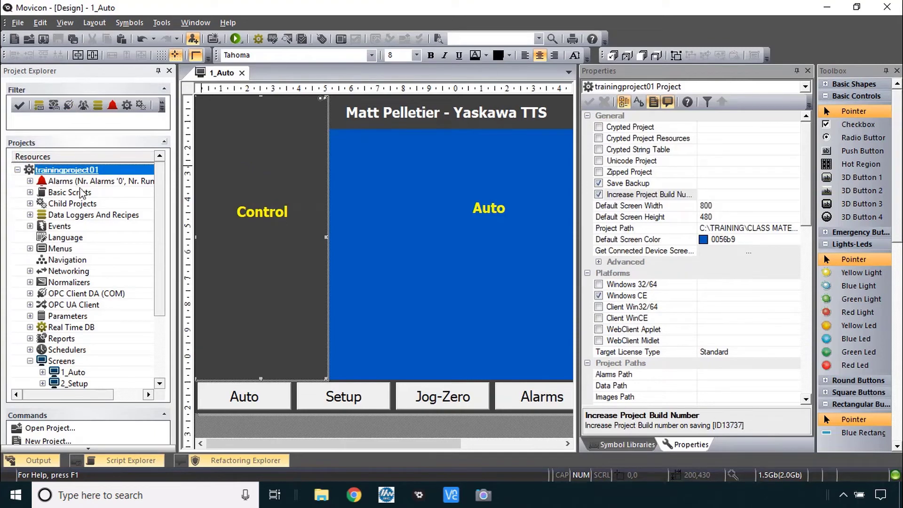
click(68, 192)
click(17, 23)
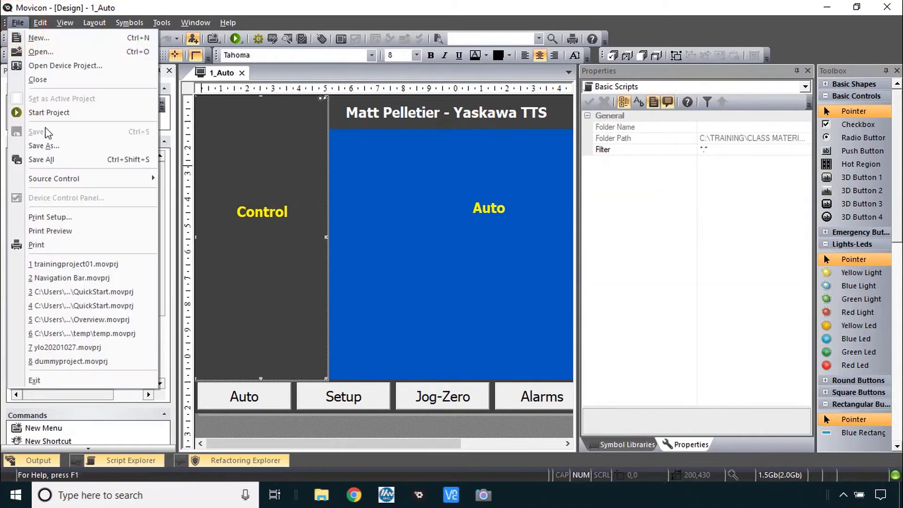
click(54, 147)
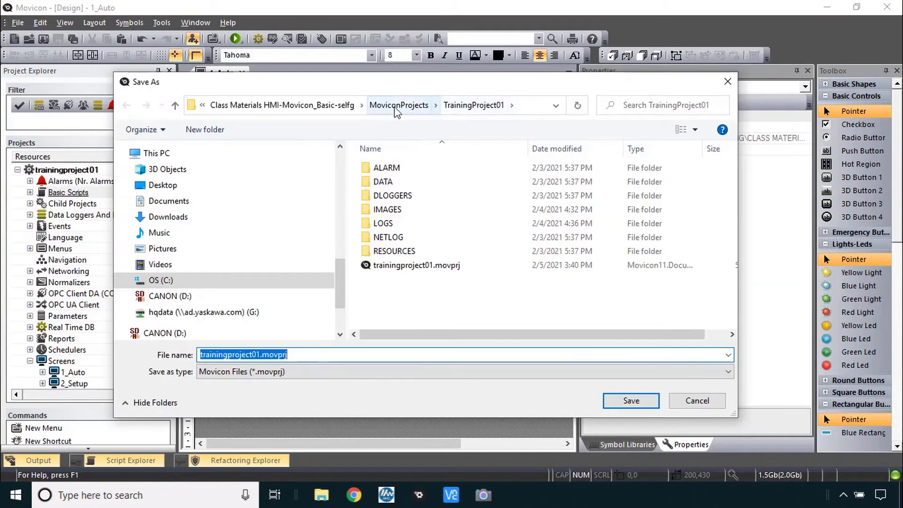
click(175, 105)
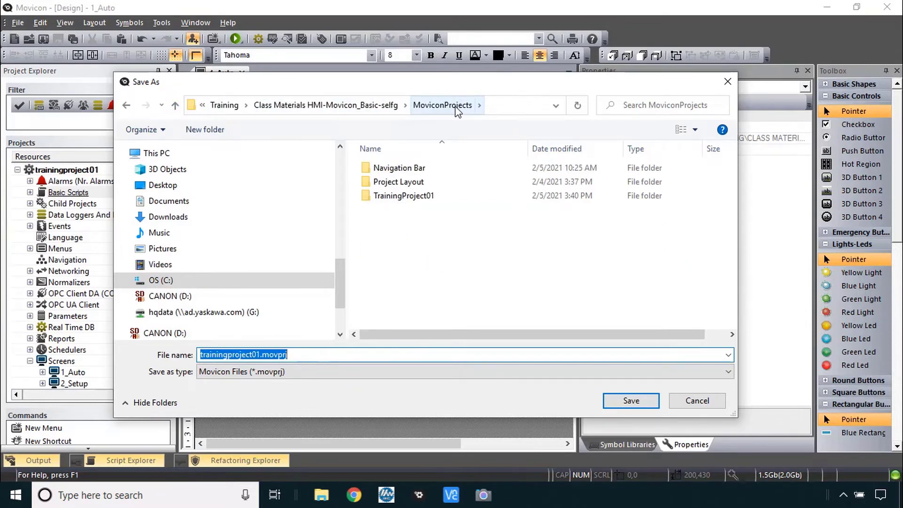
click(212, 131)
key(BackSpace)
text(P)
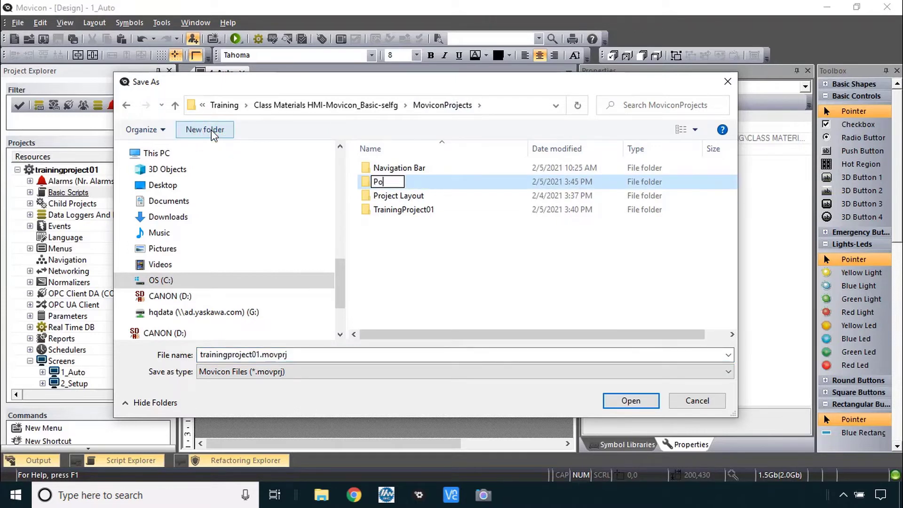
text(rojectManagement)
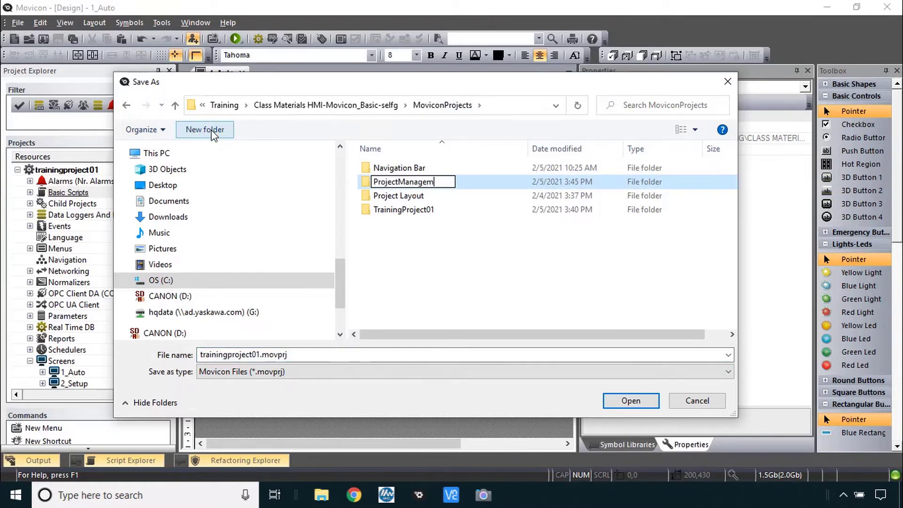
key(Return)
double_click(409, 195)
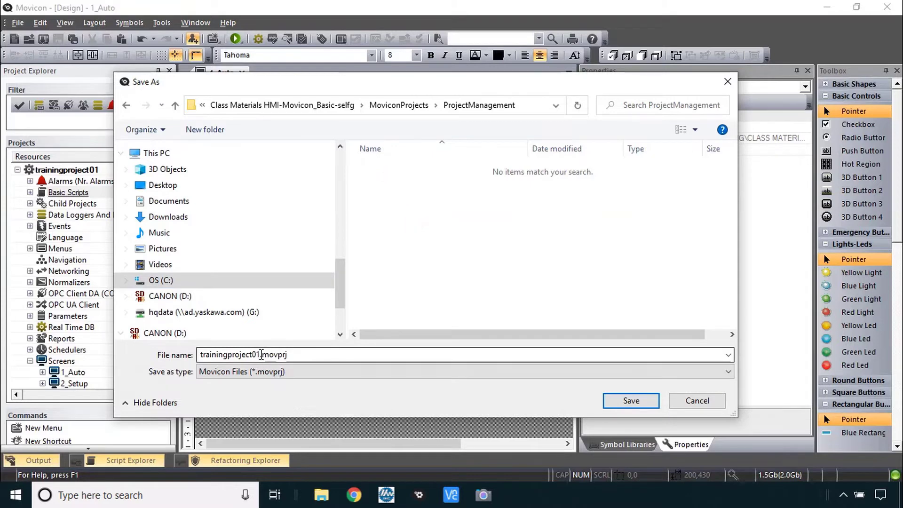
click(264, 356)
text(P)
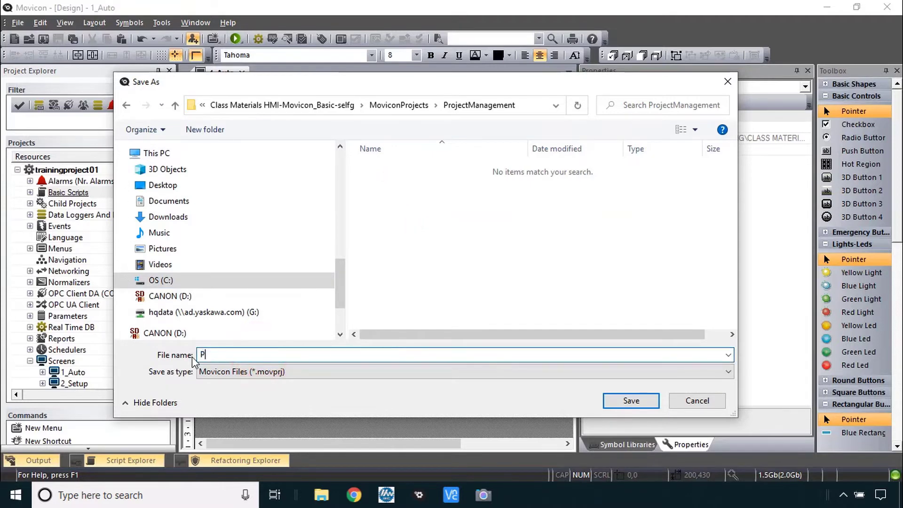
key(BackSpace)
text(ProjectManagement)
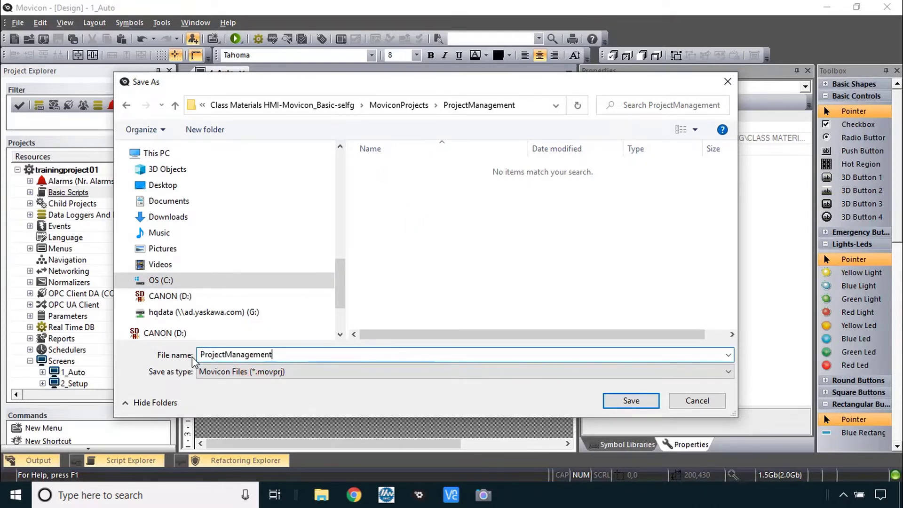
key(Return)
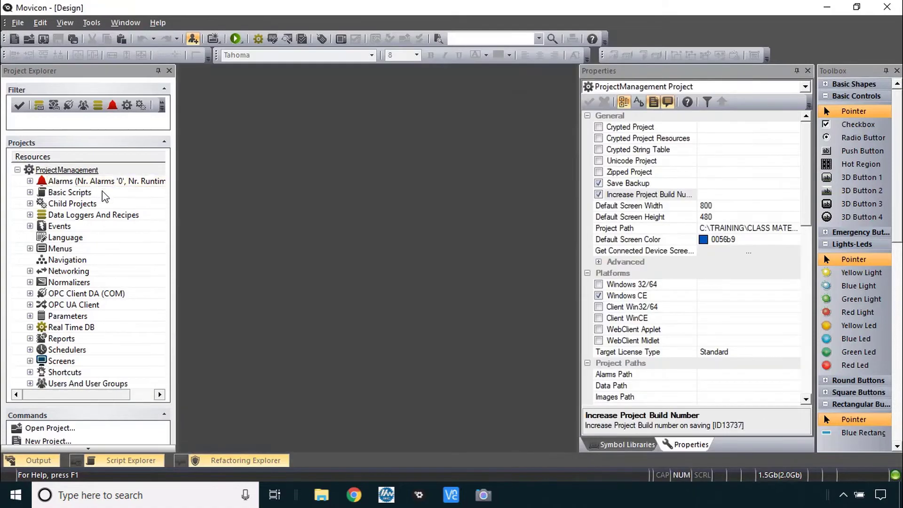
Step: Open ProjectManagement's Project Path folder in File Explorer and scroll through its files
click(64, 168)
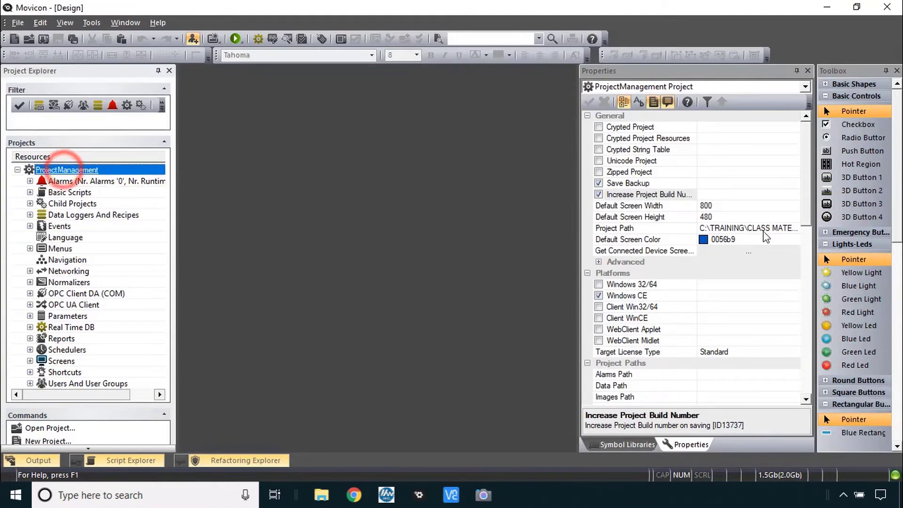
click(642, 228)
double_click(642, 228)
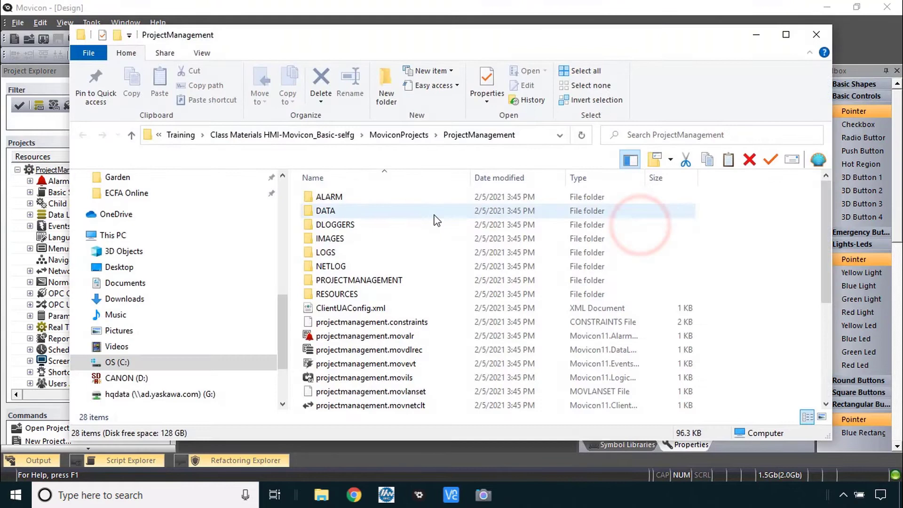
scroll(437, 219, down, 4)
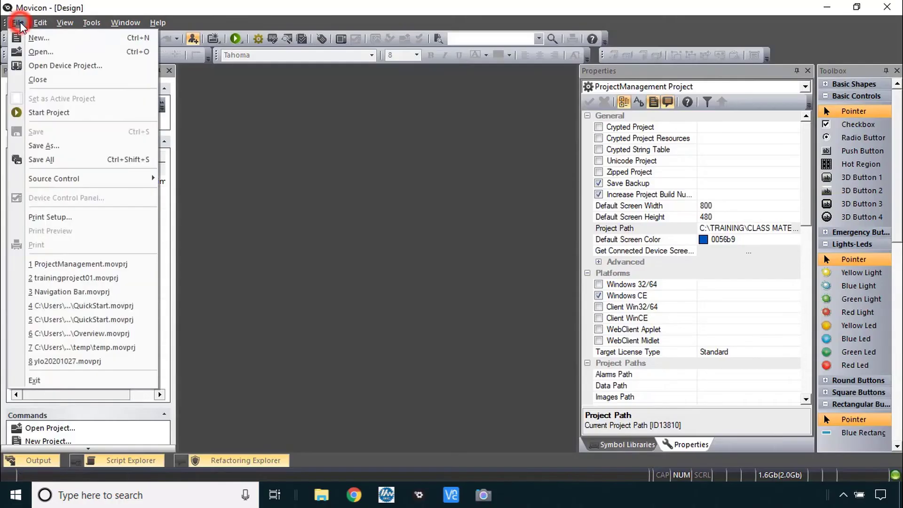
Step: In the Open dialog, browse into TrainingProject01 with Files of type set to All Files (*.*)
click(31, 57)
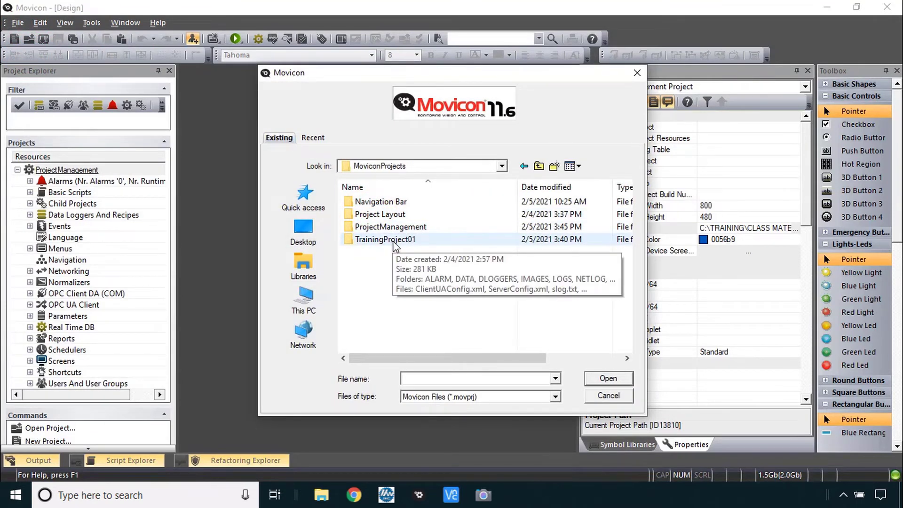
double_click(395, 240)
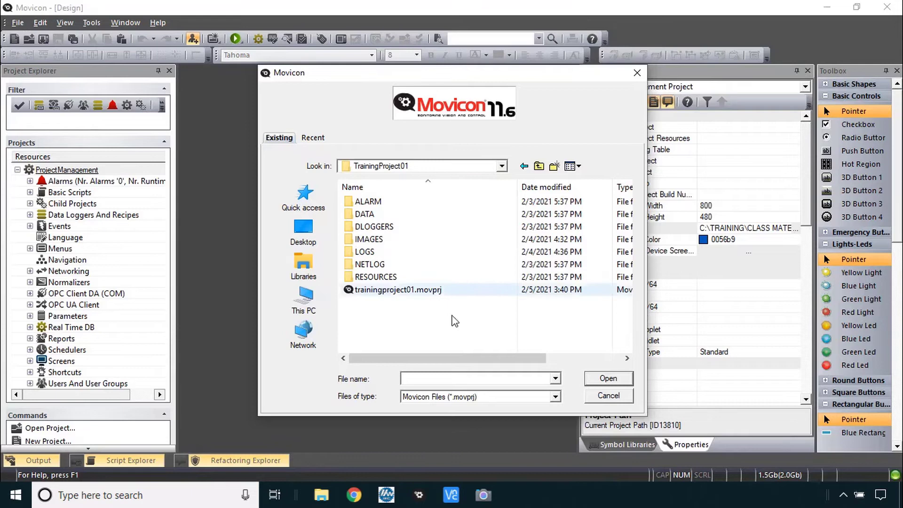
click(478, 401)
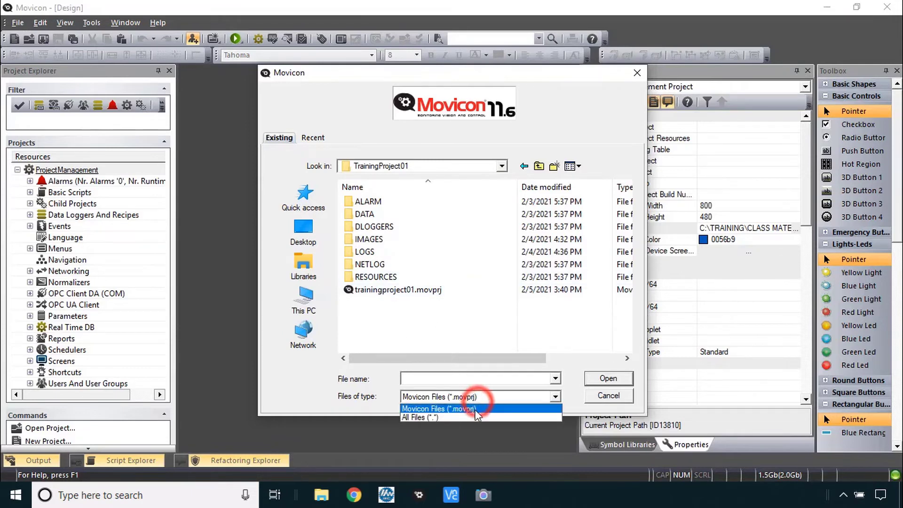
click(474, 418)
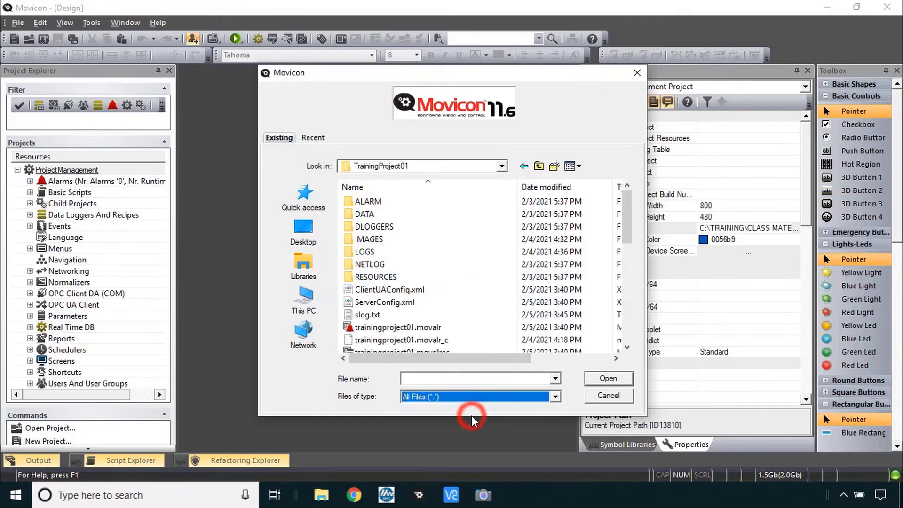
drag(630, 224, 633, 332)
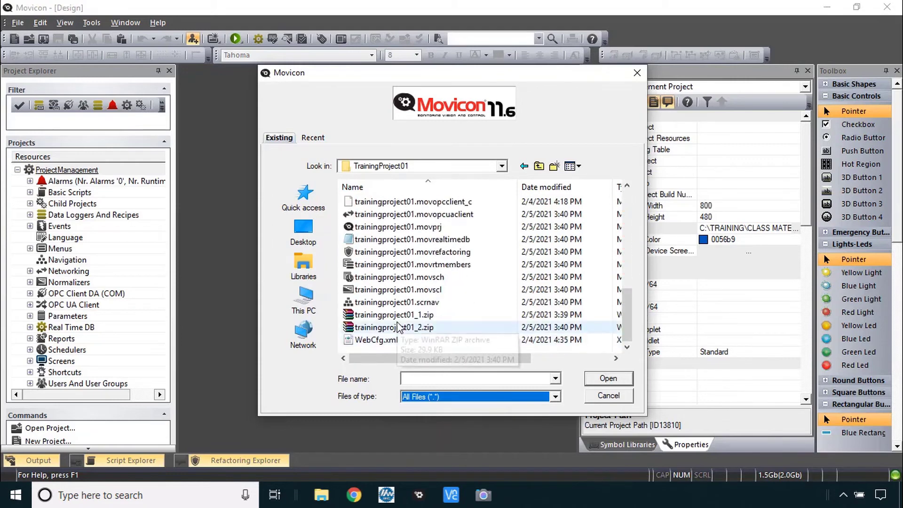
Step: Extract trainingproject01_1.zip into a trainingproject01_1 folder
right_click(399, 316)
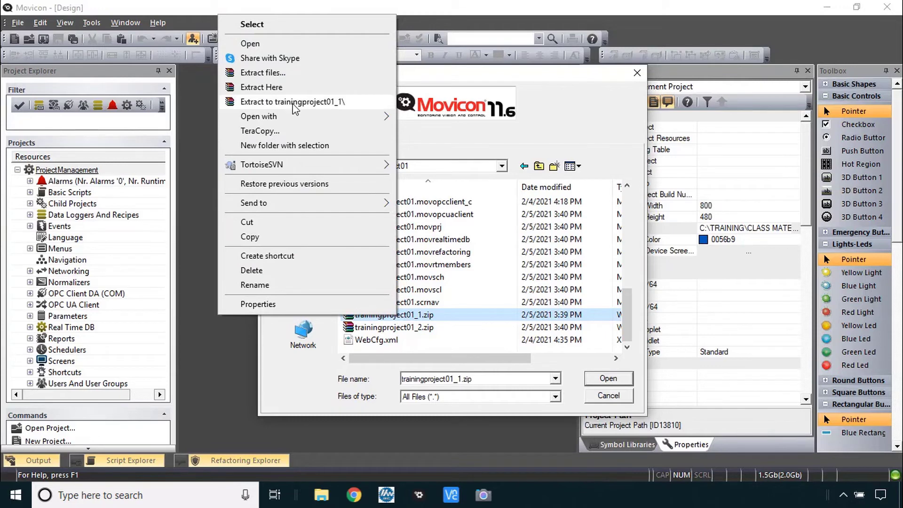
click(294, 104)
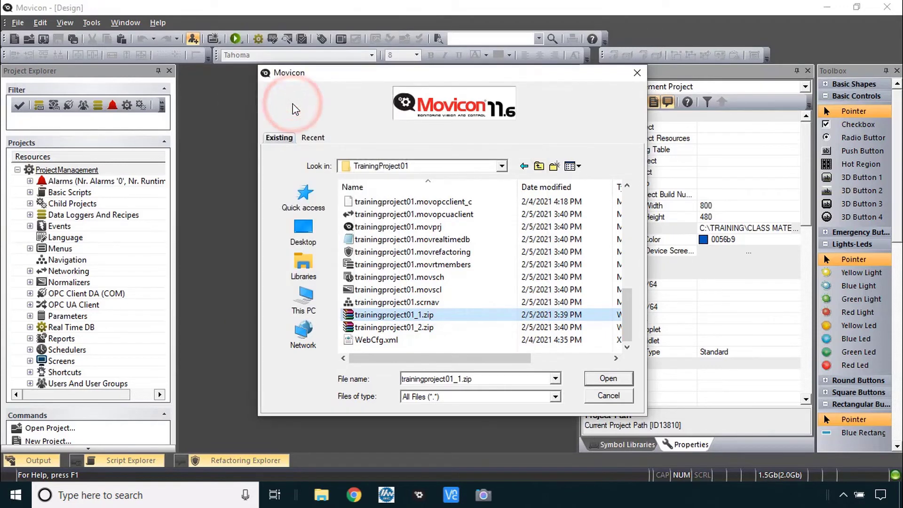
drag(625, 314, 635, 218)
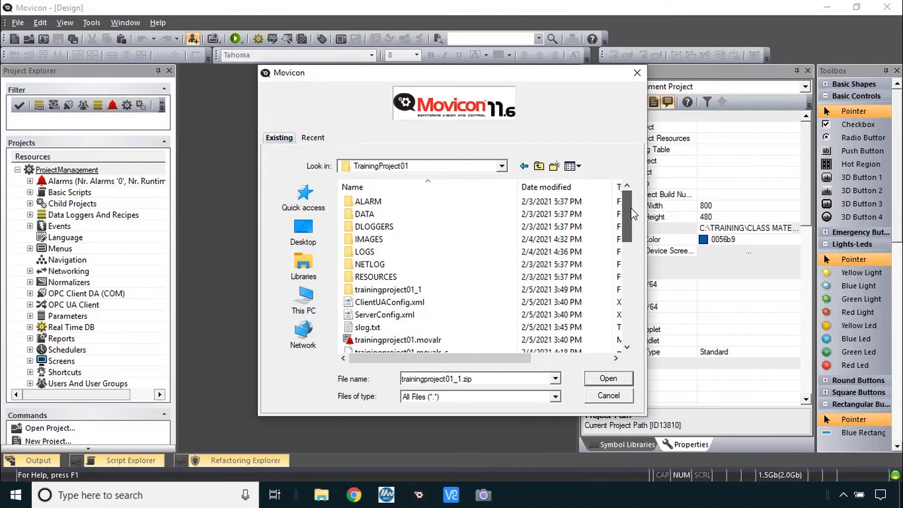
Step: Open trainingproject01.movprj from the extracted trainingproject01_1 folder, filtered to Movicon files
click(384, 290)
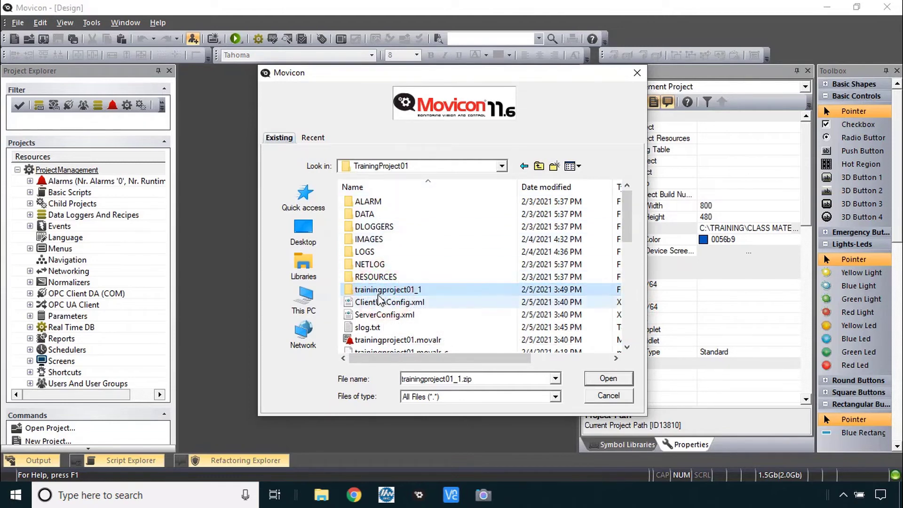
double_click(374, 292)
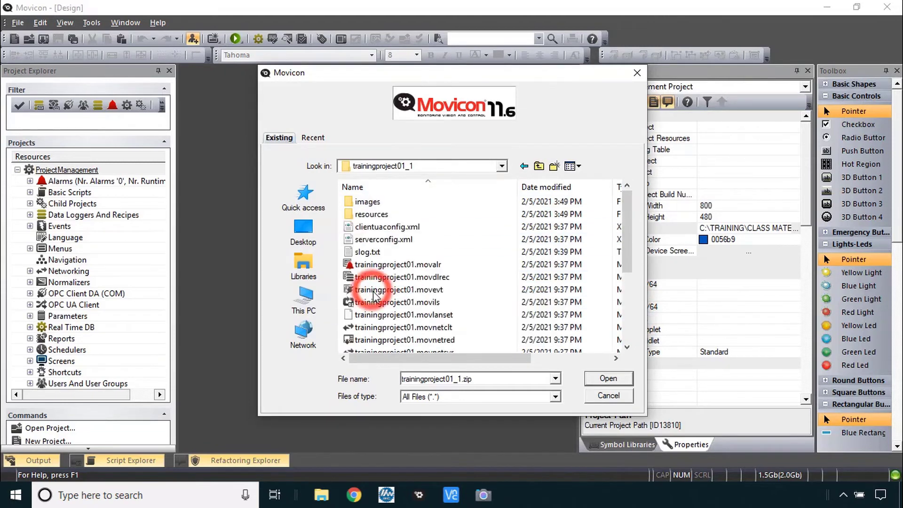
scroll(397, 296, down, 3)
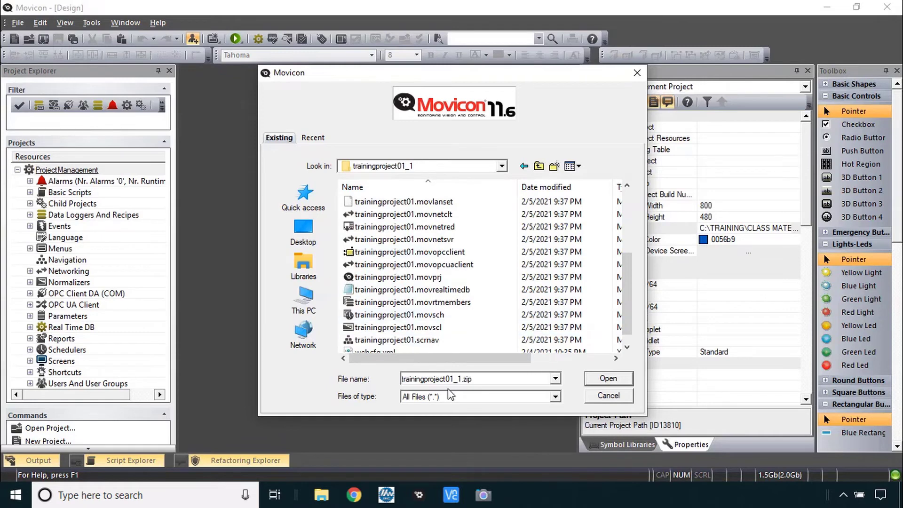
click(477, 397)
click(454, 406)
click(365, 228)
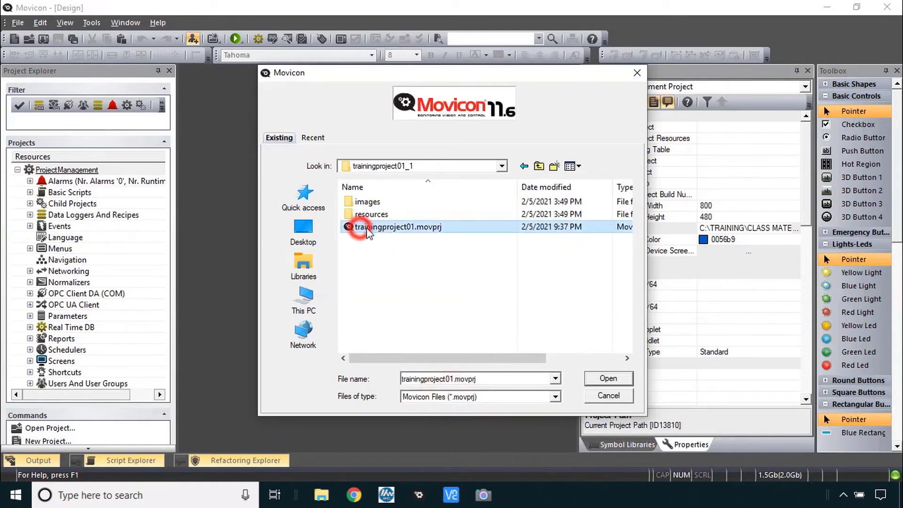
click(608, 379)
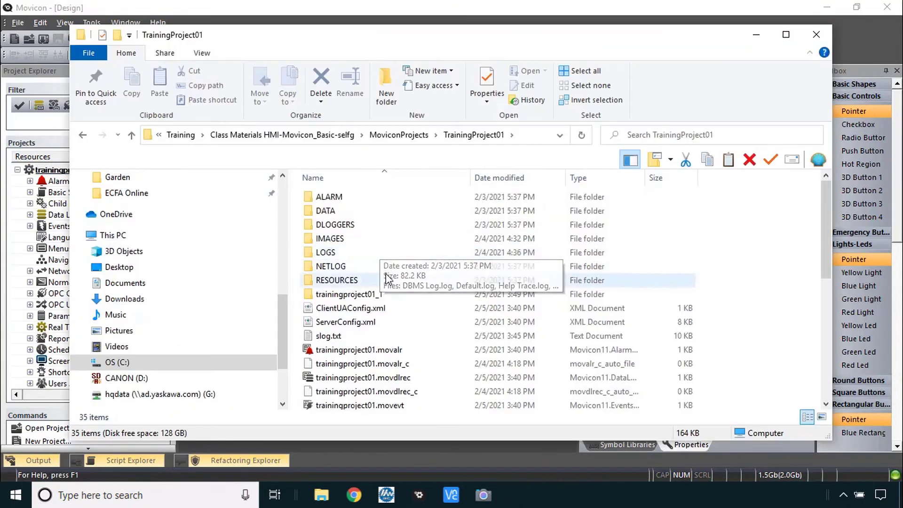
Step: Load the original trainingproject01.movprj from the TrainingProject01 folder into Movicon
scroll(386, 273, down, 5)
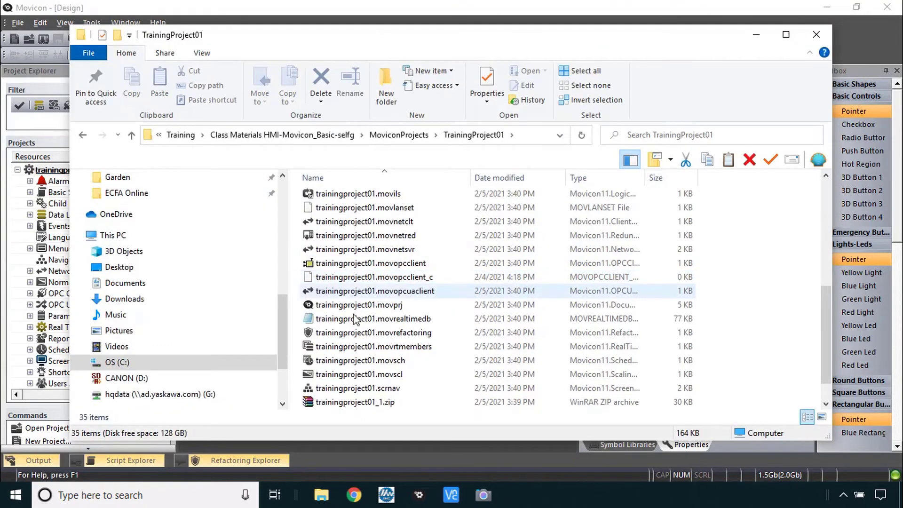
drag(256, 33, 260, 23)
double_click(353, 294)
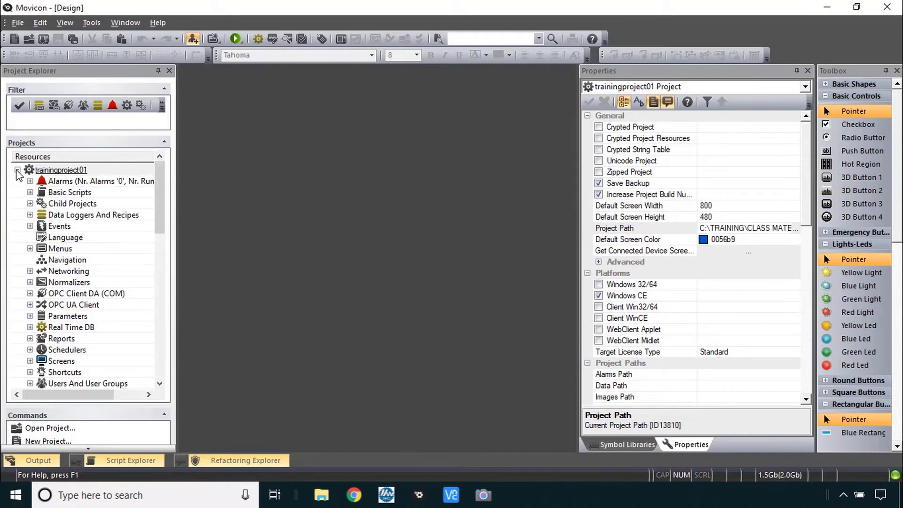
Step: Collapse both trainingproject01 trees, click through each project, and end on ProjectManagement's properties
click(18, 170)
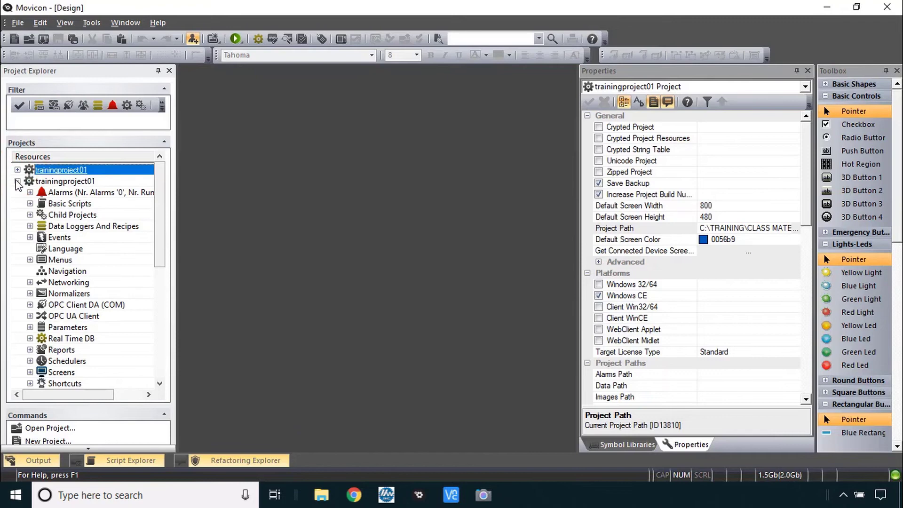
click(17, 181)
click(18, 193)
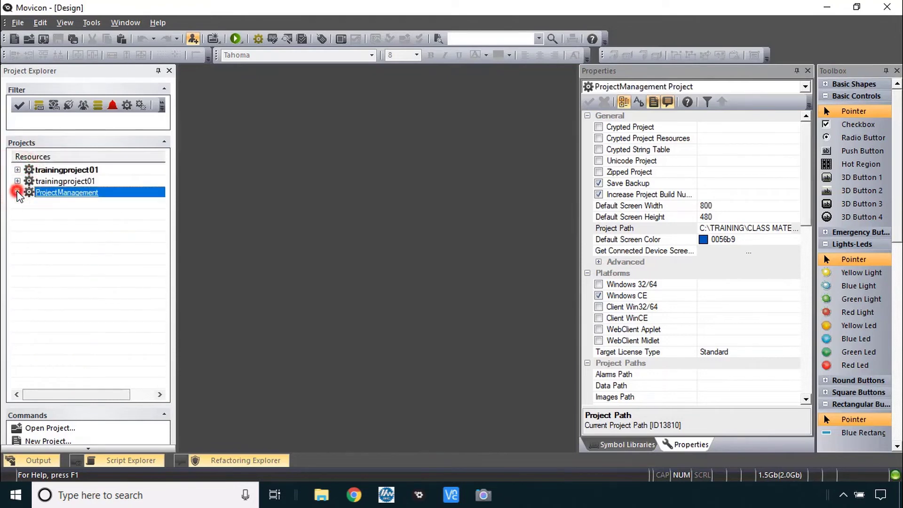
click(61, 172)
click(63, 182)
click(66, 193)
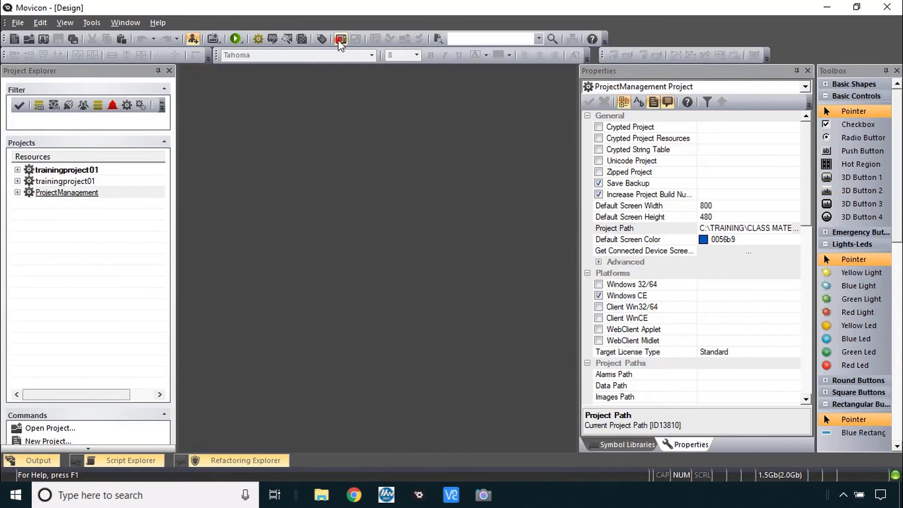
Step: Show ProjectManagement's properties, with the Windows CE platform checked, after closing its upload settings
click(340, 40)
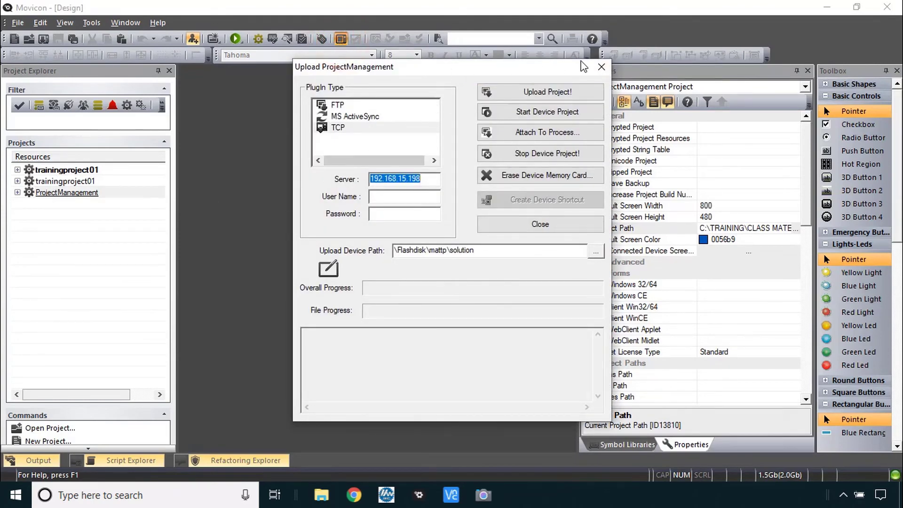
click(601, 66)
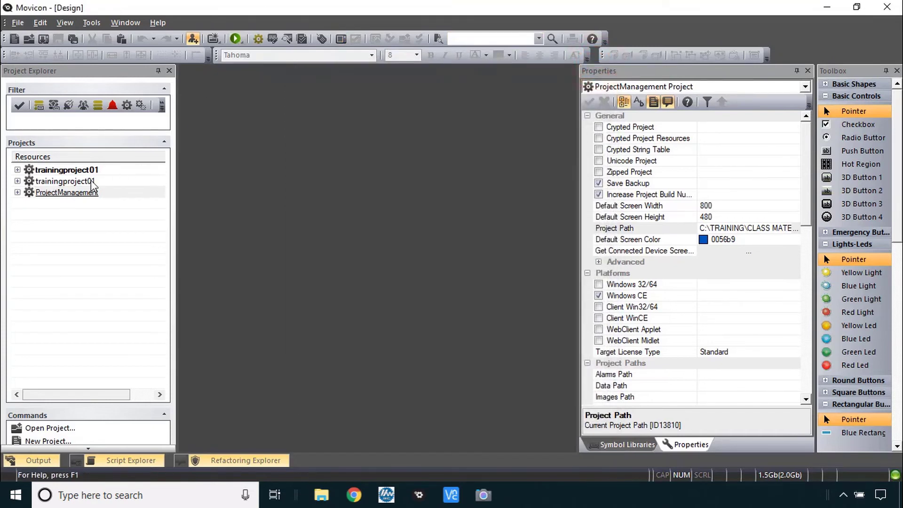
click(111, 193)
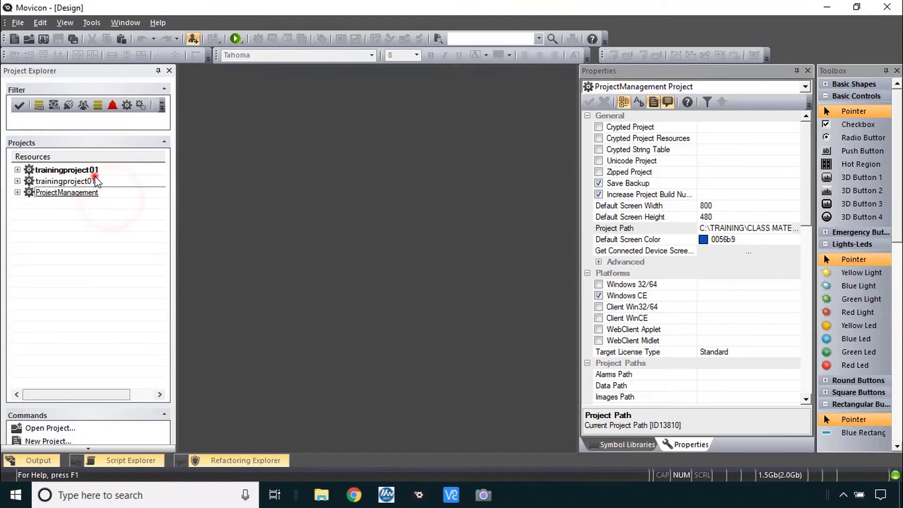
click(94, 178)
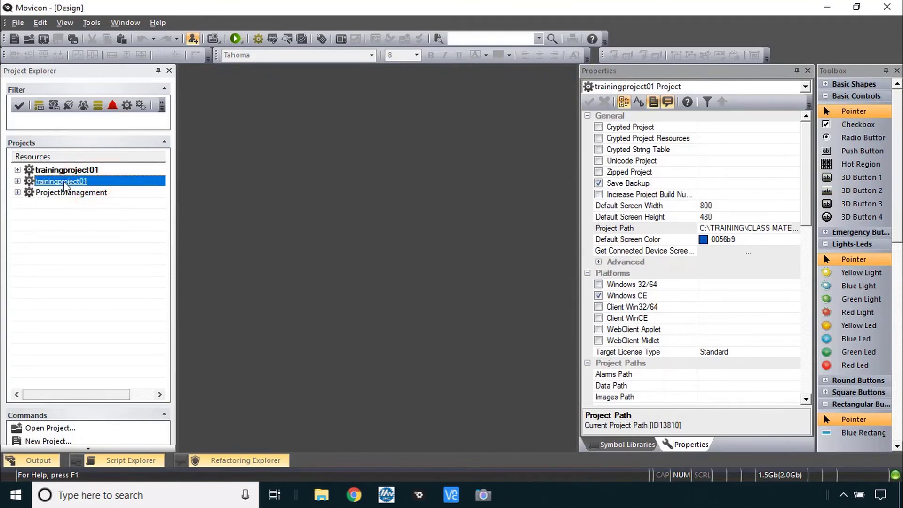
click(78, 192)
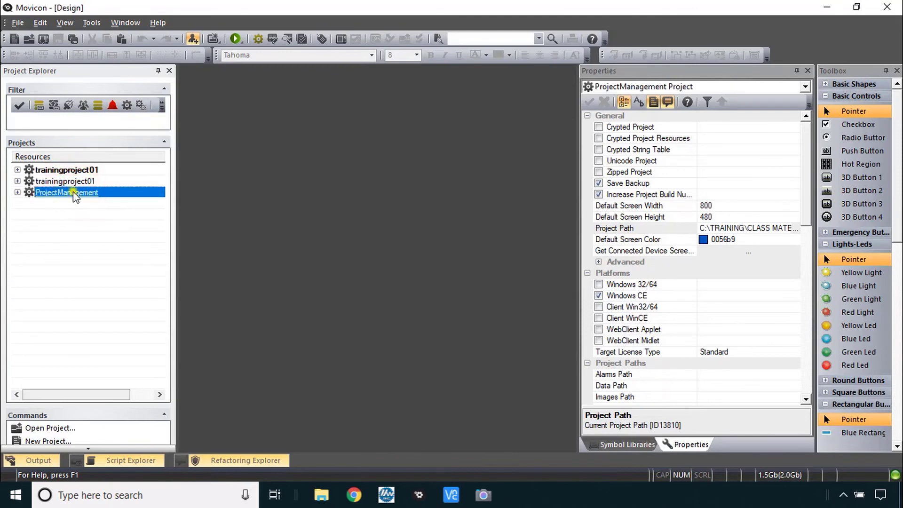
Step: Set ProjectManagement as the active project and expand trainingproject01 to list Alarms, Screens and other resources
right_click(74, 193)
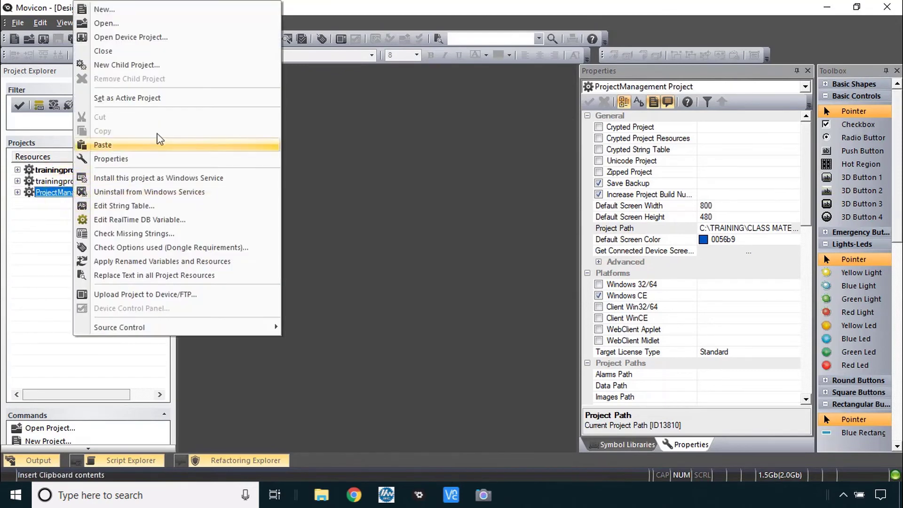
click(174, 99)
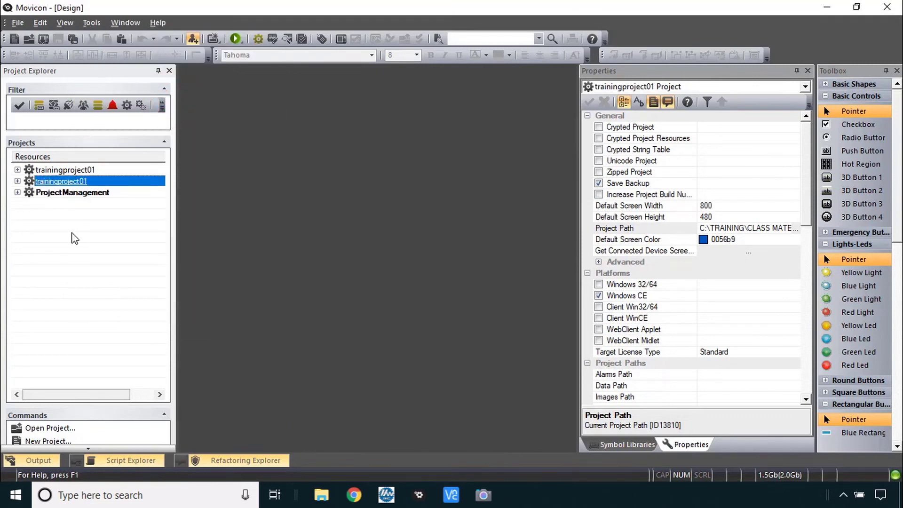
click(17, 181)
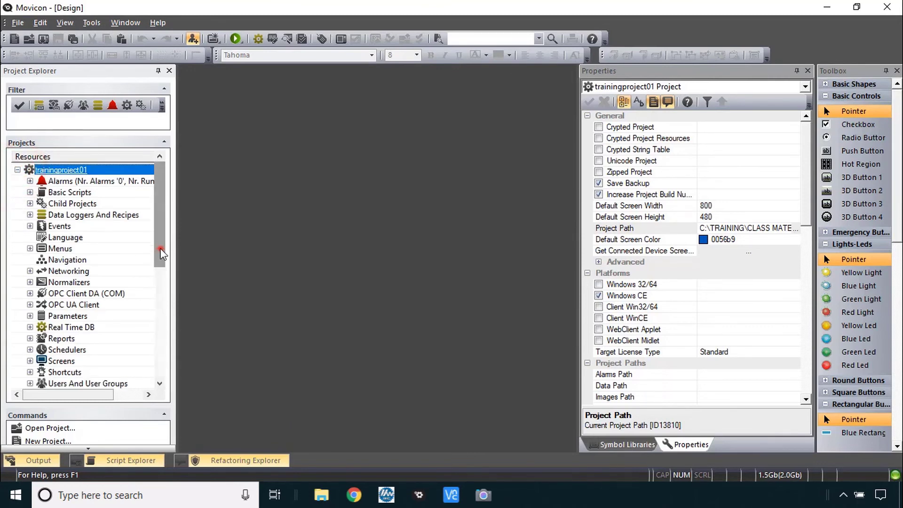
Step: Copy the seven tags G_X_ControlAlarmMsg through G_X_Data_Home from trainingproject01's Variables (Tags)
drag(158, 258, 177, 335)
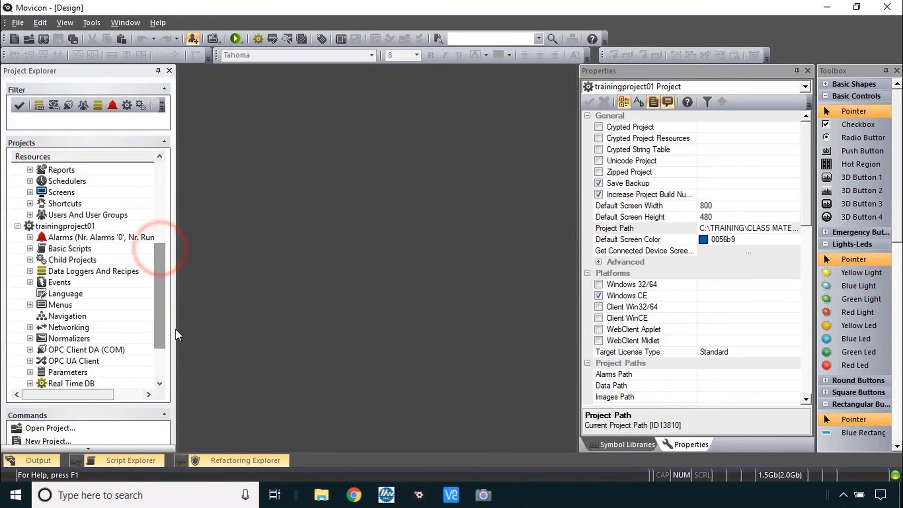
click(29, 383)
scroll(48, 352, down, 3)
click(42, 315)
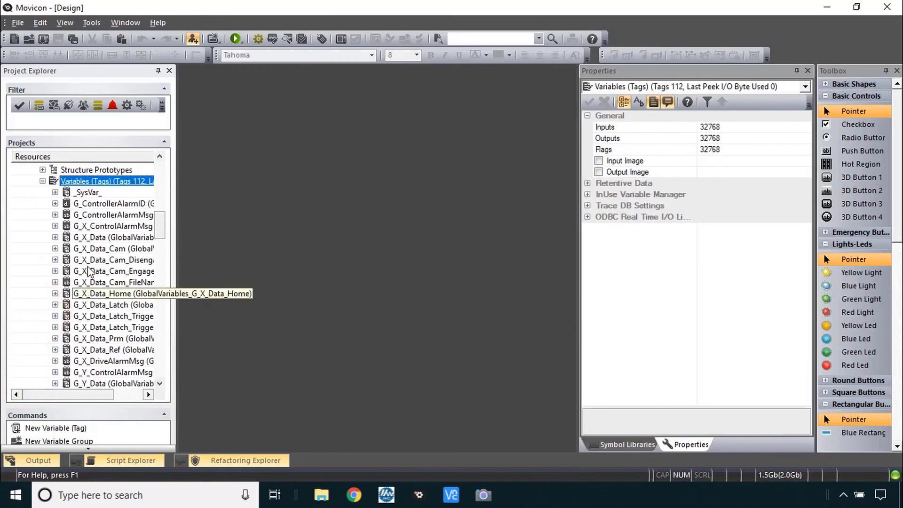
click(90, 226)
shift+click(93, 292)
right_click(94, 289)
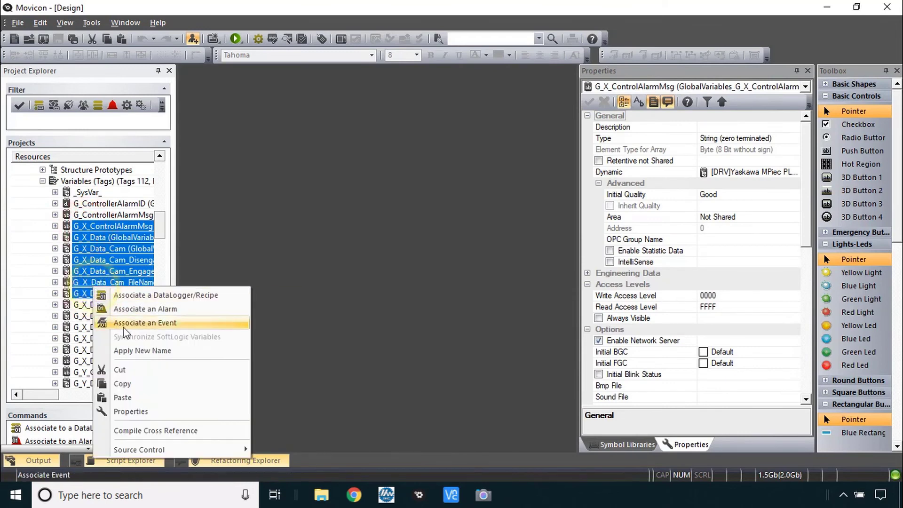
click(135, 384)
Step: Collapse trainingproject01 and expand ProjectManagement down to its Real Time DB variables
click(43, 181)
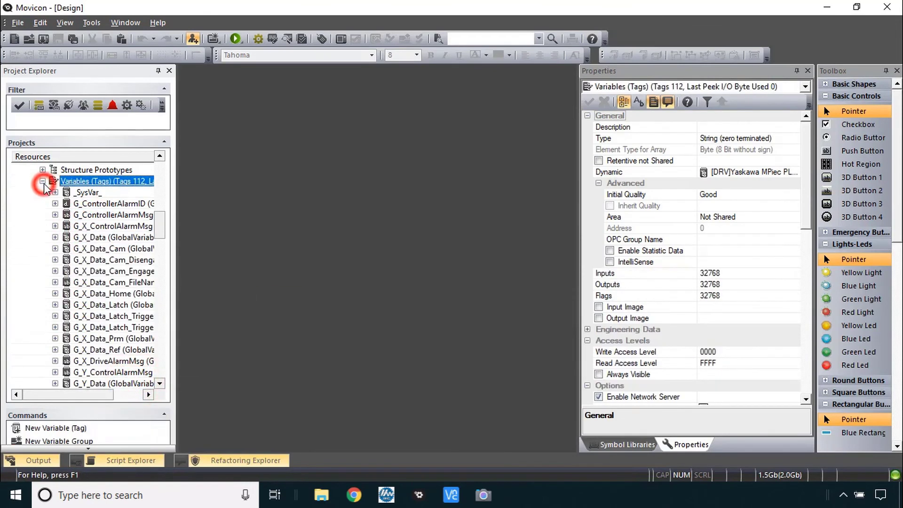
scroll(43, 188, up, 10)
click(57, 181)
click(17, 180)
click(19, 193)
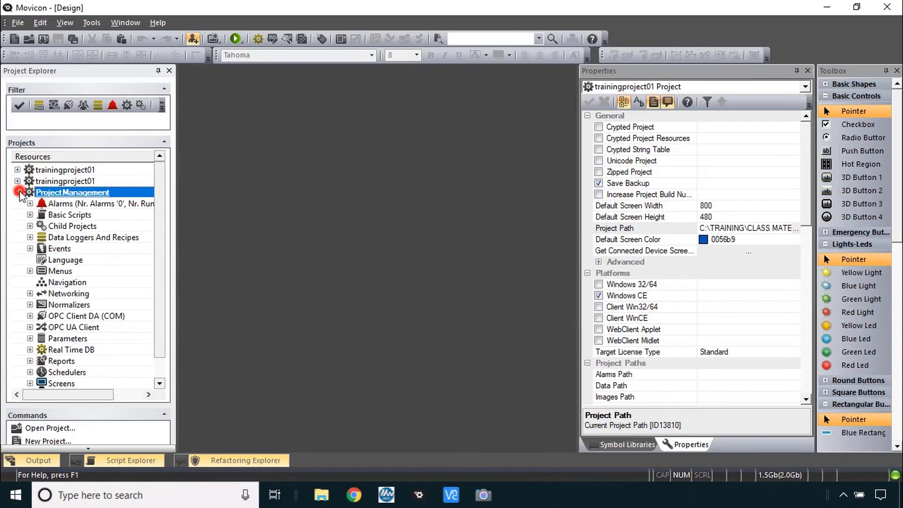
key(ctrl+v)
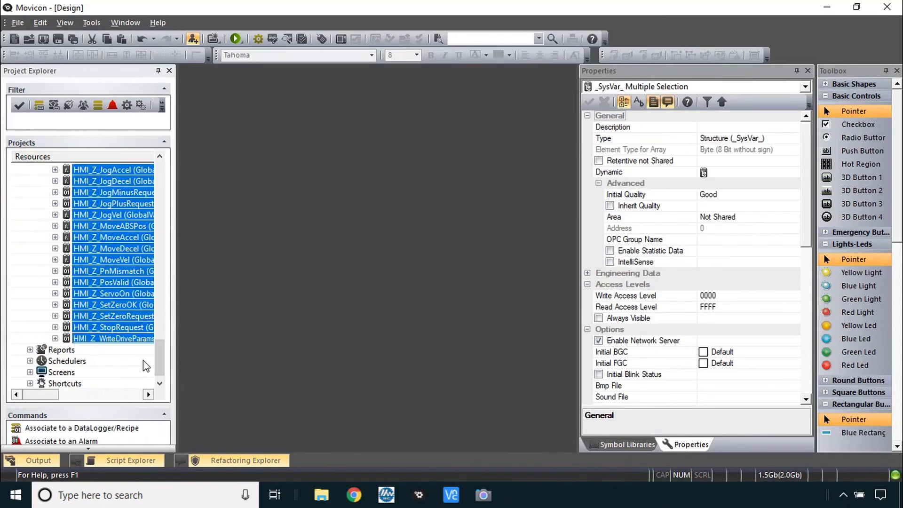
Step: Paste the seven G_X tags, G_X_Data_Home through G_X_ControlAlarmMsg, into ProjectManagement's Variables (Tags)
right_click(83, 336)
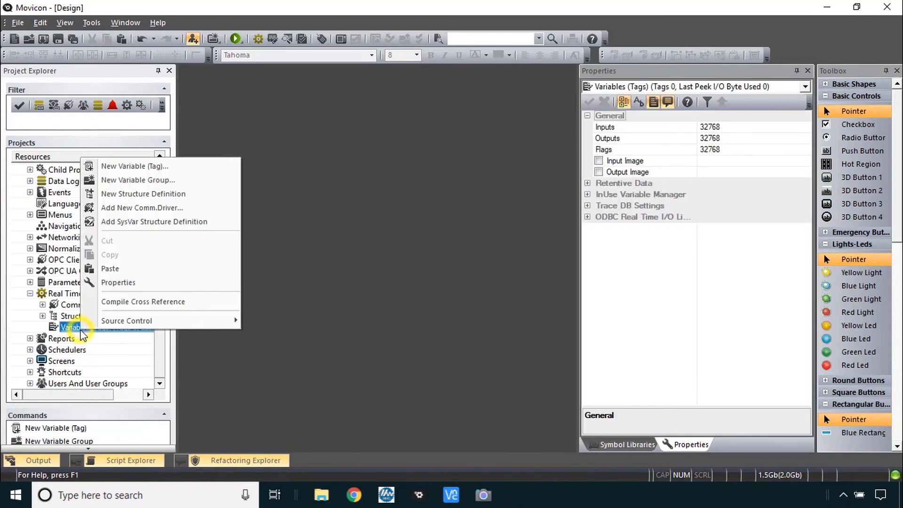
click(116, 272)
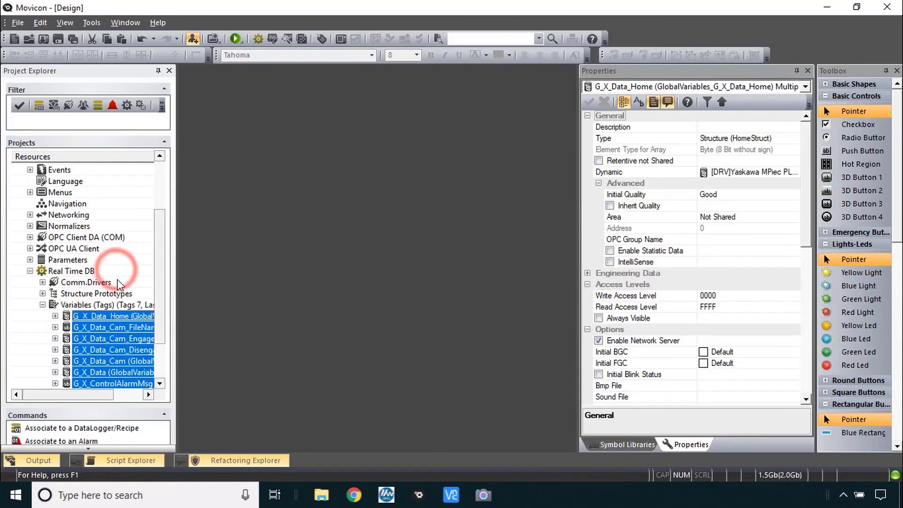
drag(164, 297, 172, 323)
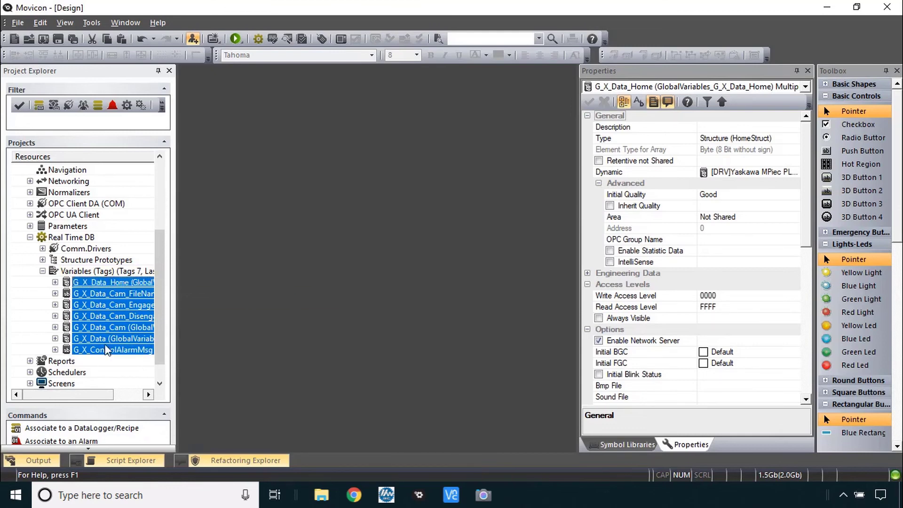
click(59, 383)
scroll(59, 381, down, 1)
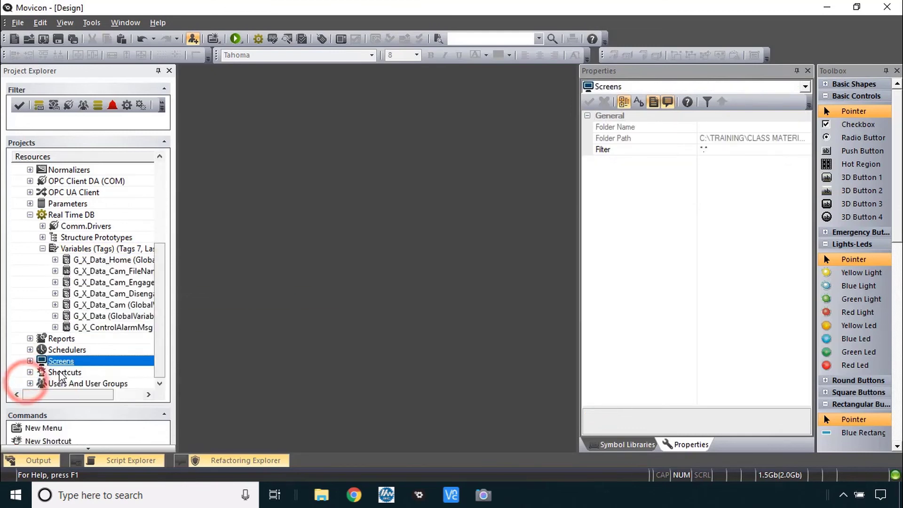
Step: Close ProjectManagement, saving its changes, then close the duplicate trainingproject01
scroll(60, 376, up, 4)
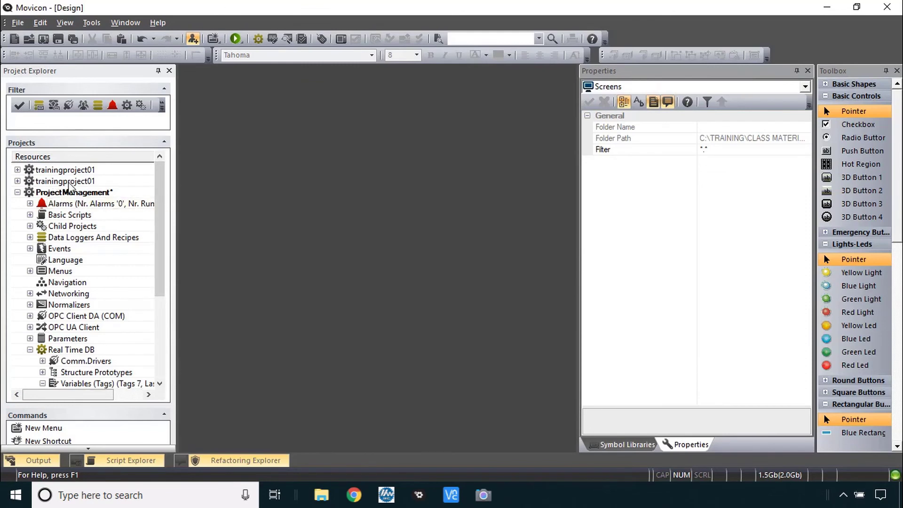
click(64, 169)
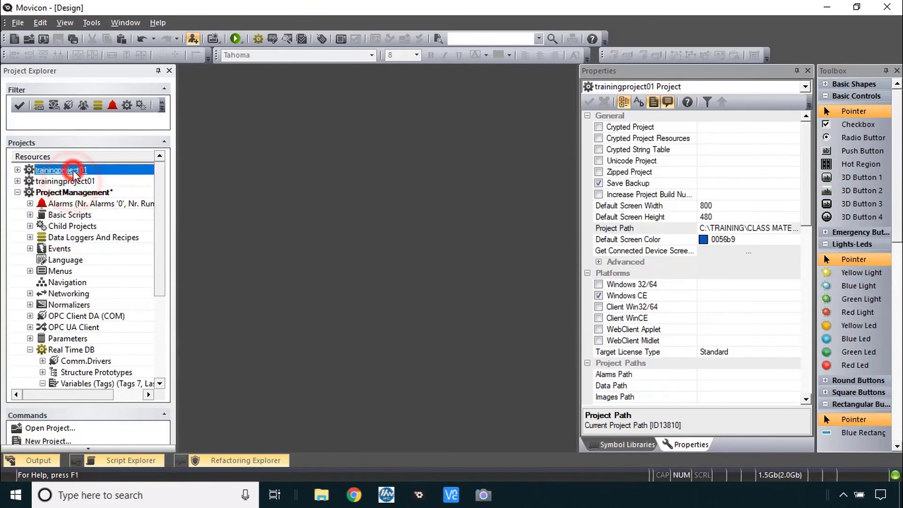
right_click(80, 192)
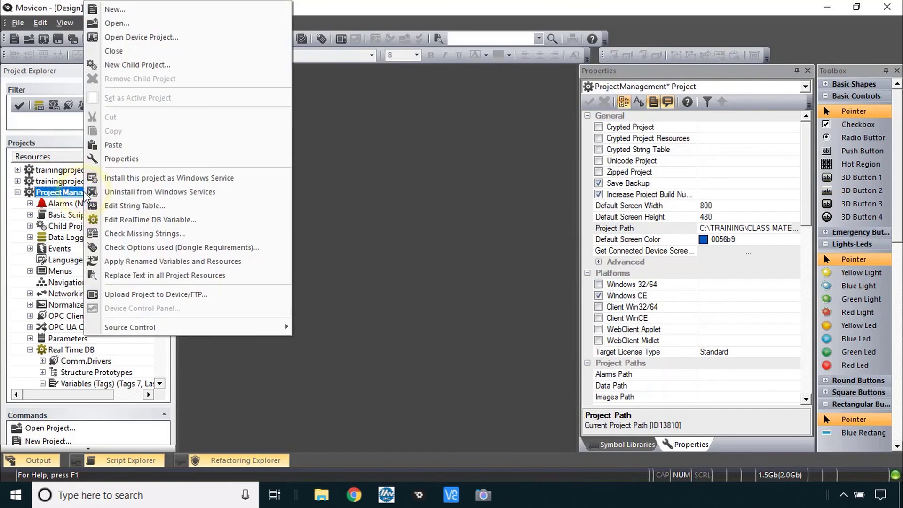
click(130, 54)
click(388, 264)
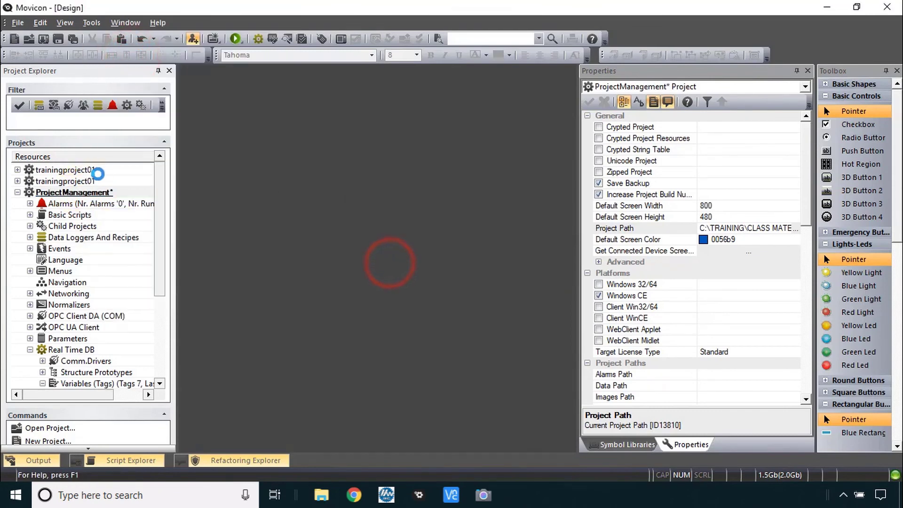
right_click(79, 170)
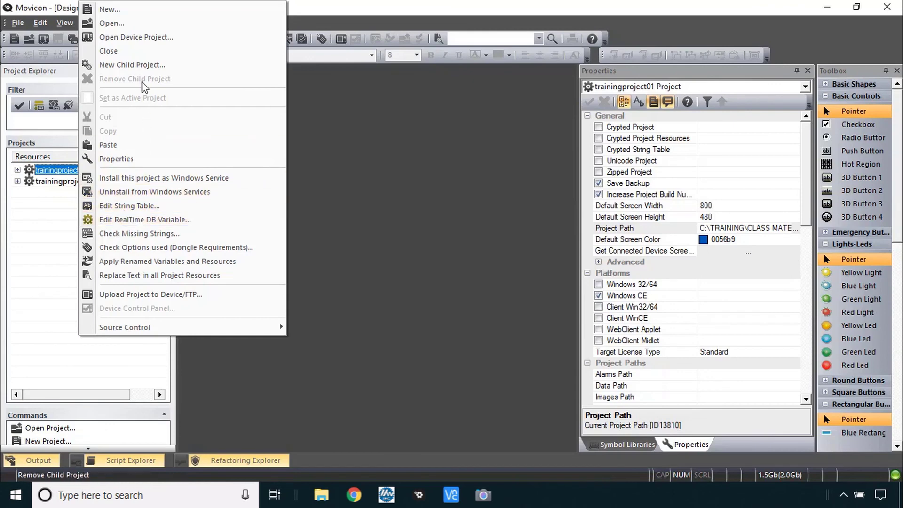
click(143, 52)
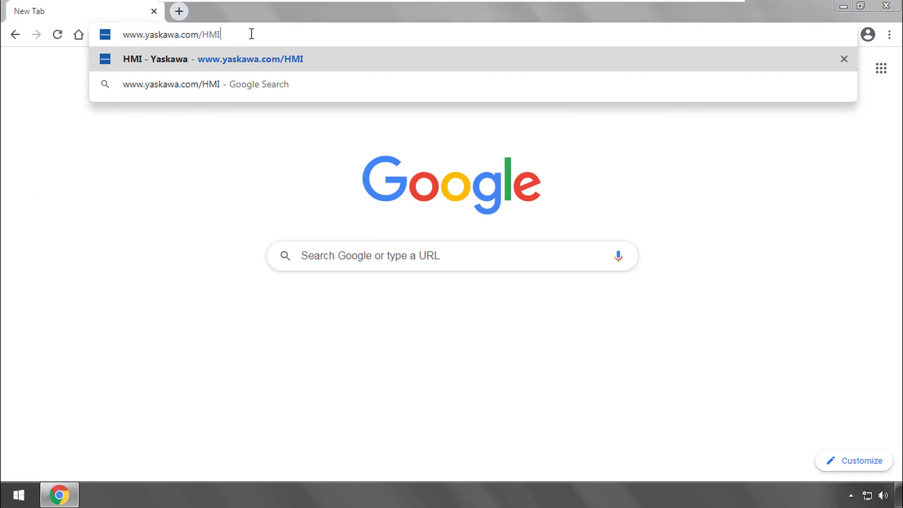
key(Return)
scroll(465, 259, down, 3)
scroll(466, 260, down, 1)
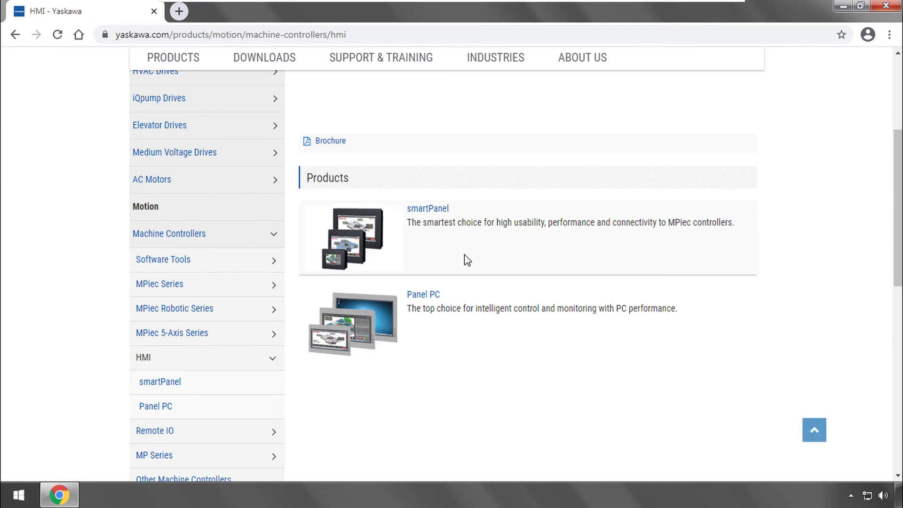
click(428, 213)
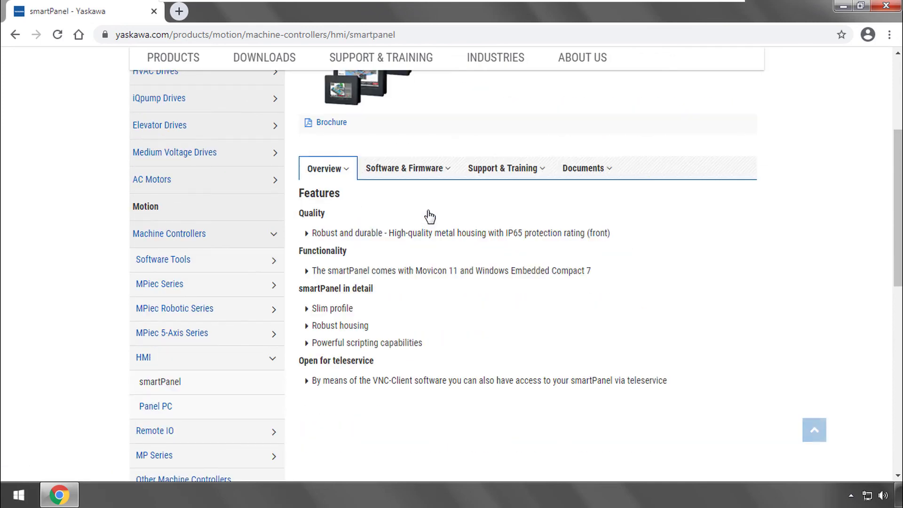
click(389, 204)
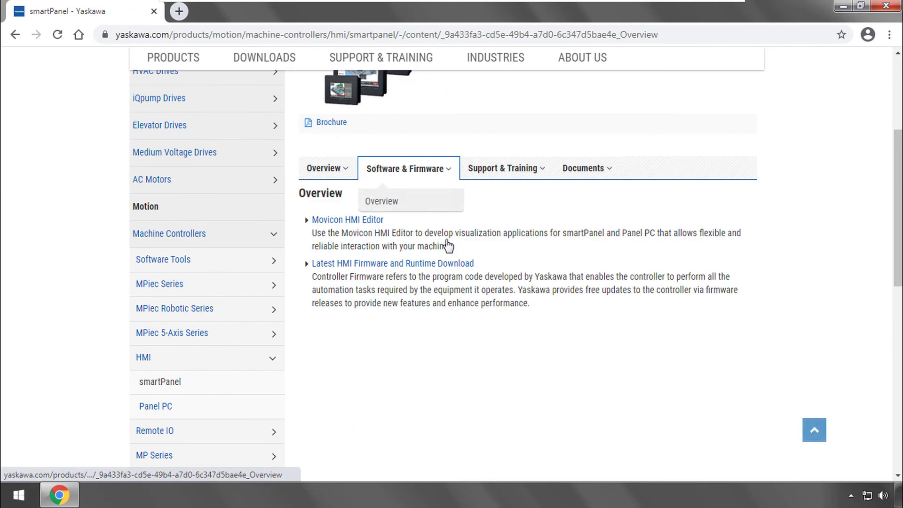